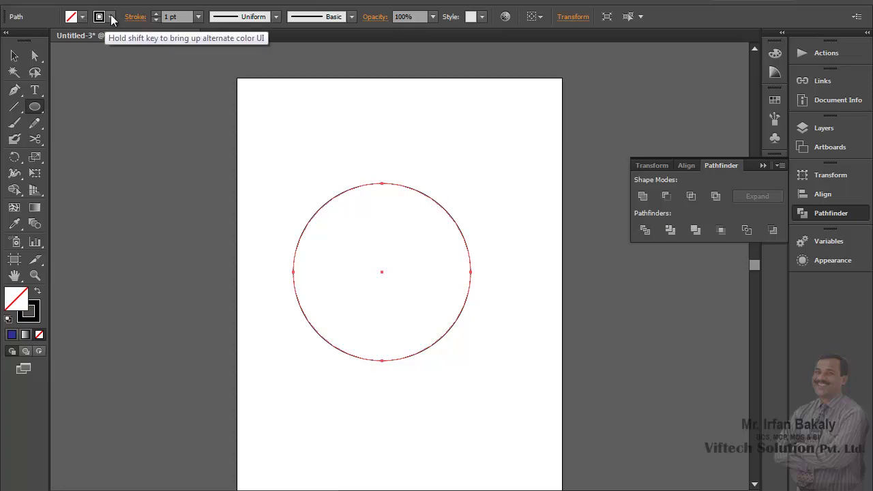
- Duplicate the circle toward the page's upper right corner and move the original to the lower left of the page
{"action": "left_click", "coordinate": [14, 55]}
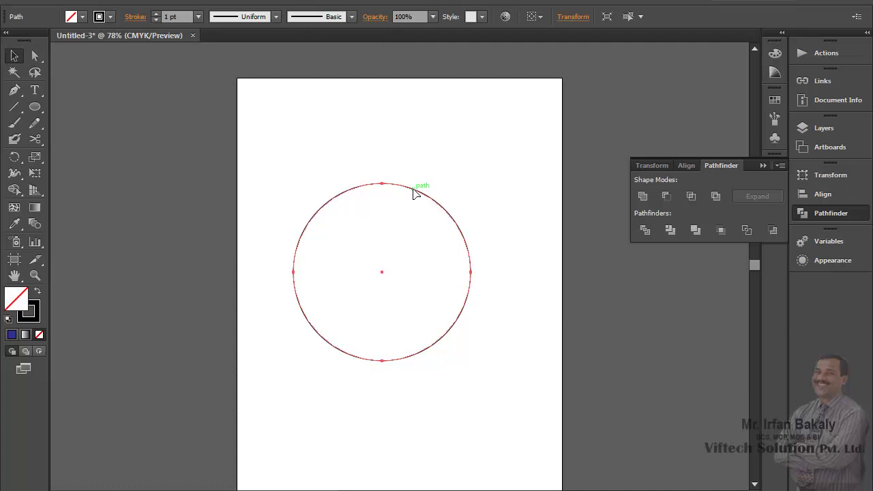
{"action": "left_click_drag", "start_coordinate": [414, 193], "coordinate": [616, 105]}
{"action": "left_click_drag", "start_coordinate": [443, 203], "coordinate": [408, 226]}
{"action": "left_click_drag", "start_coordinate": [506, 228], "coordinate": [529, 200]}
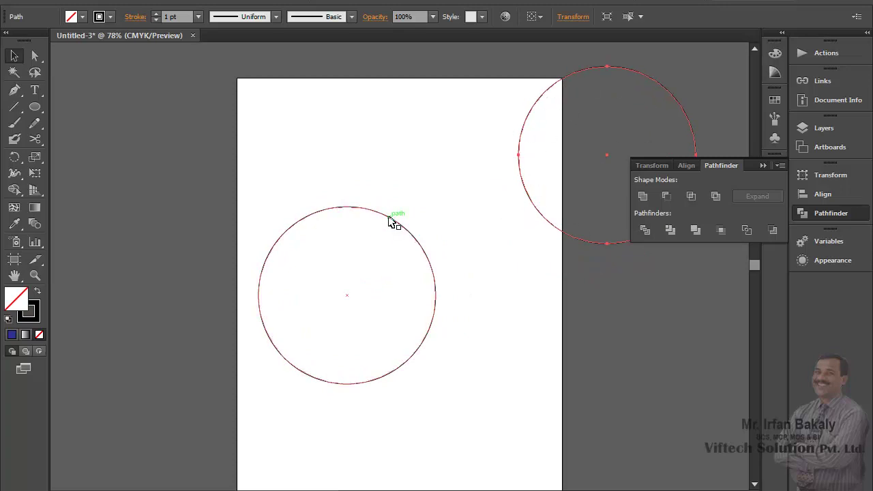
{"action": "left_click_drag", "start_coordinate": [390, 222], "coordinate": [373, 221]}
{"action": "left_click", "coordinate": [426, 235]}
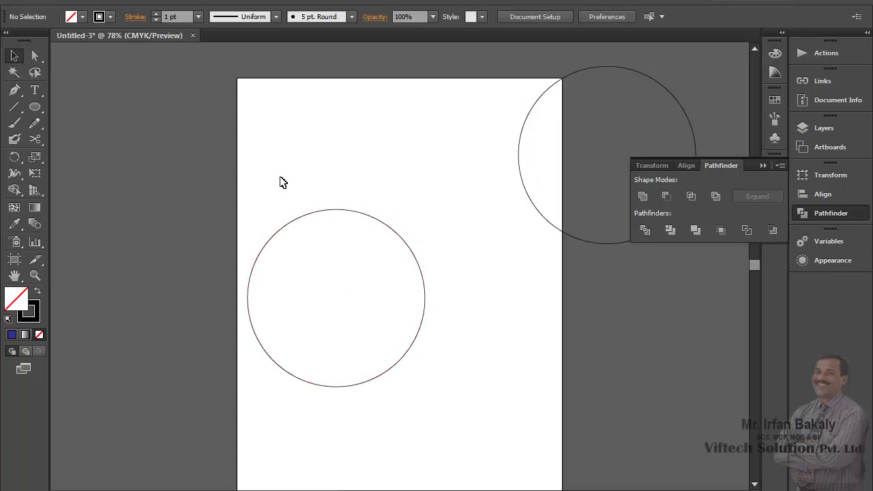
- Draw a tall, narrow ellipse beside the circle and reshape its anchors and handles into a curved tail with a pointed upper end
{"action": "left_click_drag", "start_coordinate": [35, 106], "coordinate": [87, 139]}
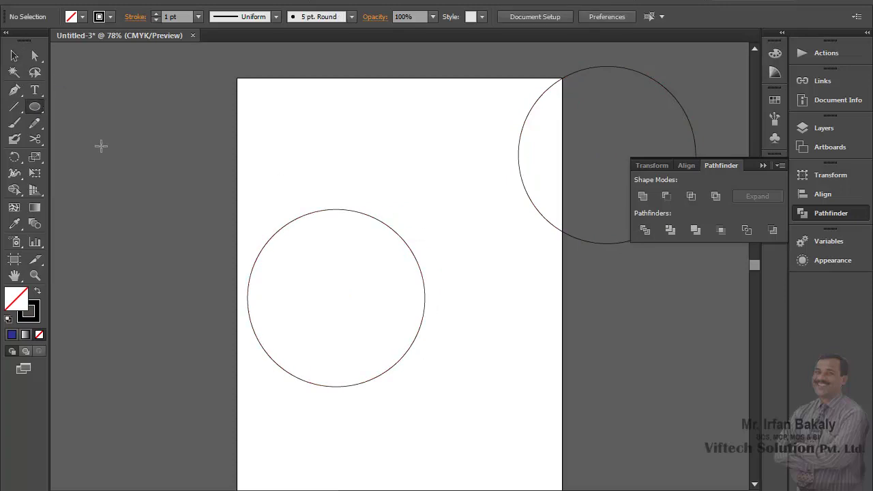
{"action": "mouse_move", "coordinate": [454, 224]}
{"action": "left_mouse_down"}
{"action": "mouse_move", "coordinate": [493, 380]}
{"action": "mouse_move", "coordinate": [500, 370]}
{"action": "left_mouse_up"}
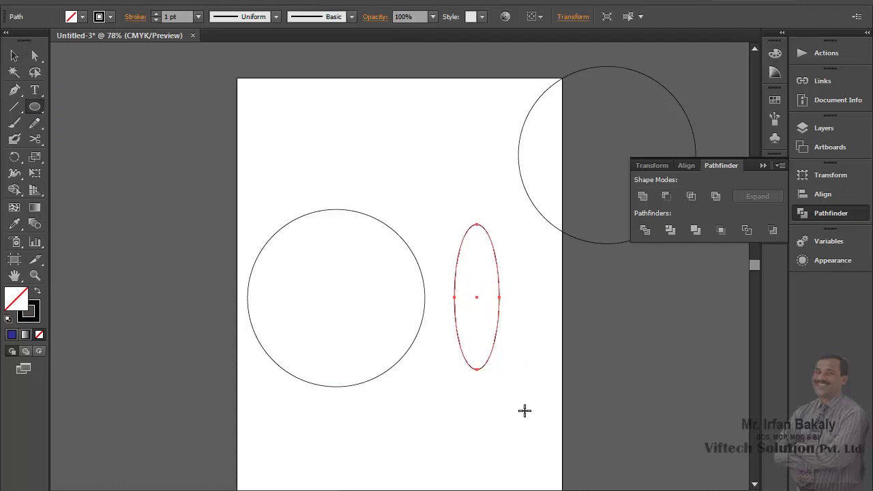
{"action": "left_click", "coordinate": [35, 56]}
{"action": "left_click", "coordinate": [499, 299]}
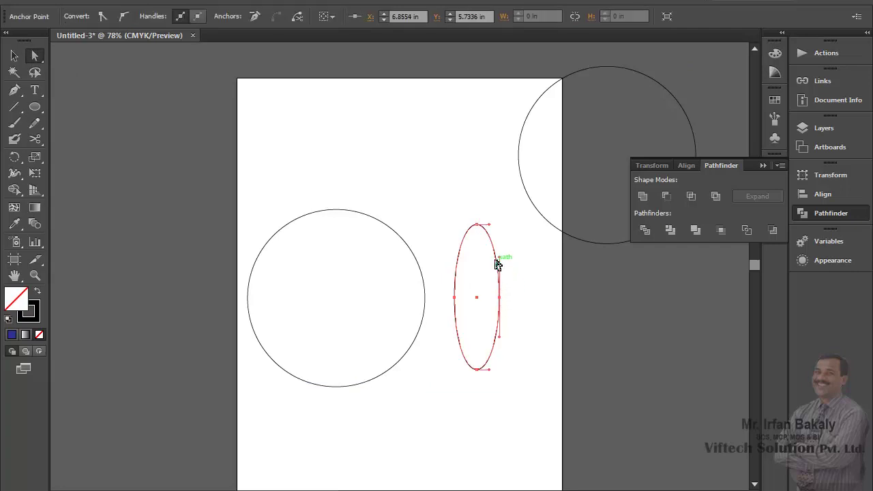
{"action": "left_click_drag", "start_coordinate": [500, 260], "coordinate": [480, 281]}
{"action": "left_click_drag", "start_coordinate": [500, 354], "coordinate": [505, 359]}
{"action": "mouse_move", "coordinate": [553, 338]}
{"action": "left_mouse_down"}
{"action": "mouse_move", "coordinate": [550, 345]}
{"action": "mouse_move", "coordinate": [555, 335]}
{"action": "mouse_move", "coordinate": [569, 350]}
{"action": "mouse_move", "coordinate": [557, 352]}
{"action": "left_mouse_up"}
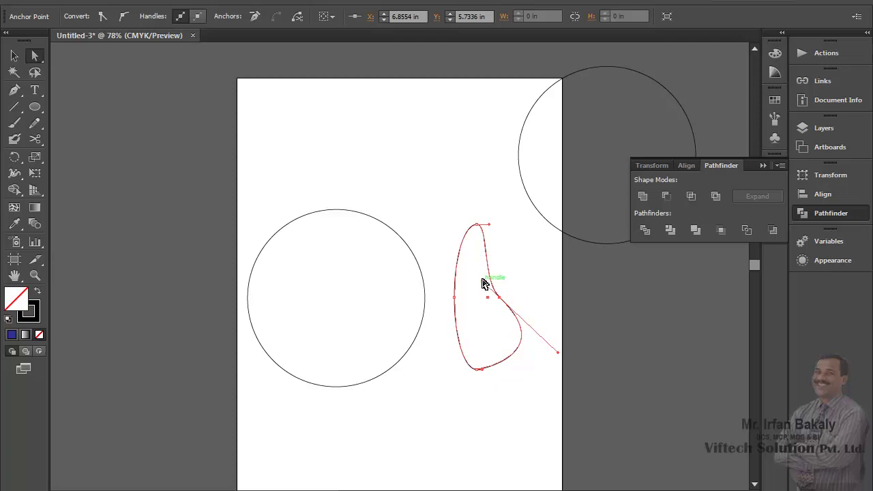
{"action": "left_click_drag", "start_coordinate": [483, 282], "coordinate": [493, 308]}
{"action": "left_click_drag", "start_coordinate": [488, 225], "coordinate": [479, 244]}
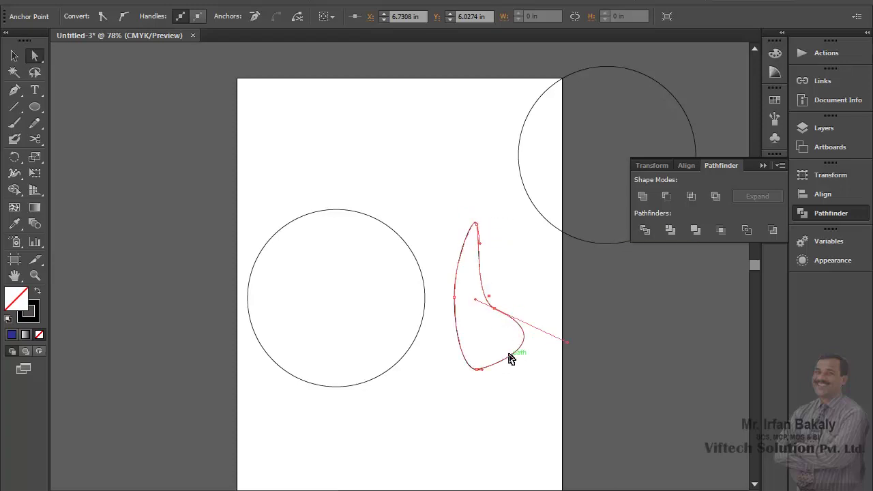
{"action": "left_click_drag", "start_coordinate": [568, 341], "coordinate": [538, 356]}
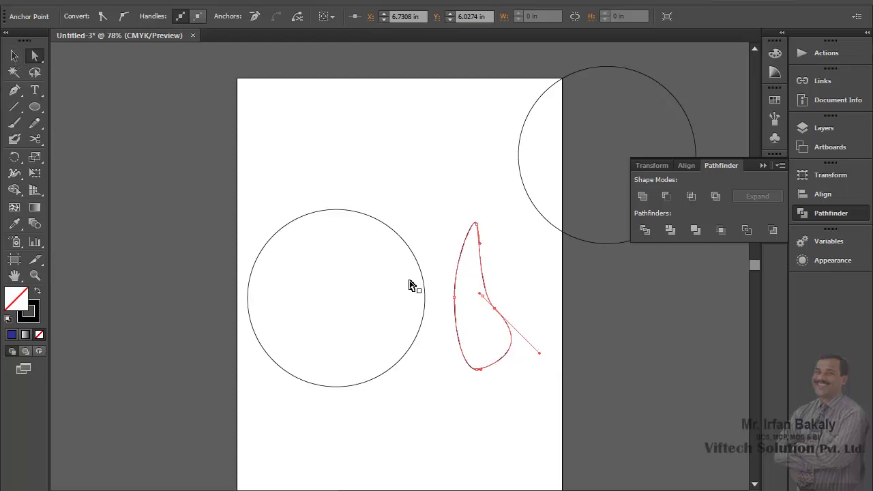
- Rotate the tail shape with Free Transform so its tip points down and right, and overlap its wide end with the circle's lower right edge
{"action": "key", "text": "e"}
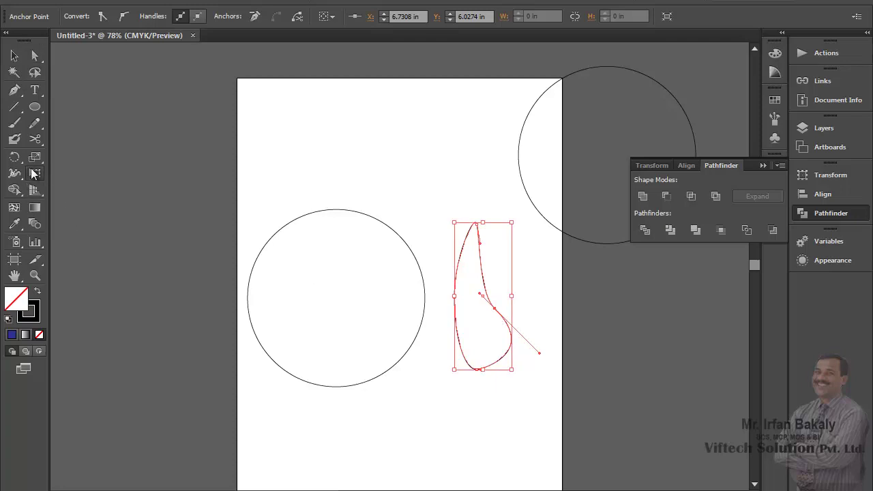
{"action": "mouse_move", "coordinate": [521, 224]}
{"action": "left_mouse_down"}
{"action": "mouse_move", "coordinate": [530, 347]}
{"action": "mouse_move", "coordinate": [555, 252]}
{"action": "mouse_move", "coordinate": [516, 224]}
{"action": "left_mouse_up"}
{"action": "left_click", "coordinate": [13, 57]}
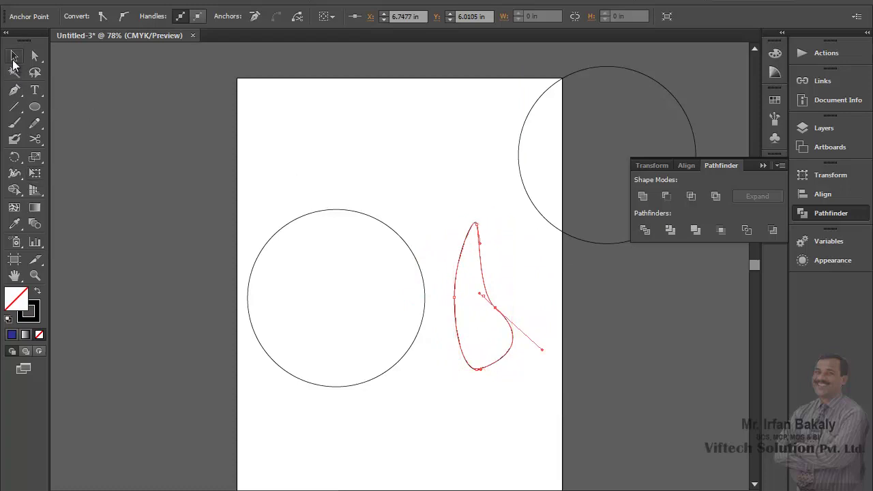
{"action": "left_click", "coordinate": [506, 413]}
{"action": "left_click", "coordinate": [505, 360]}
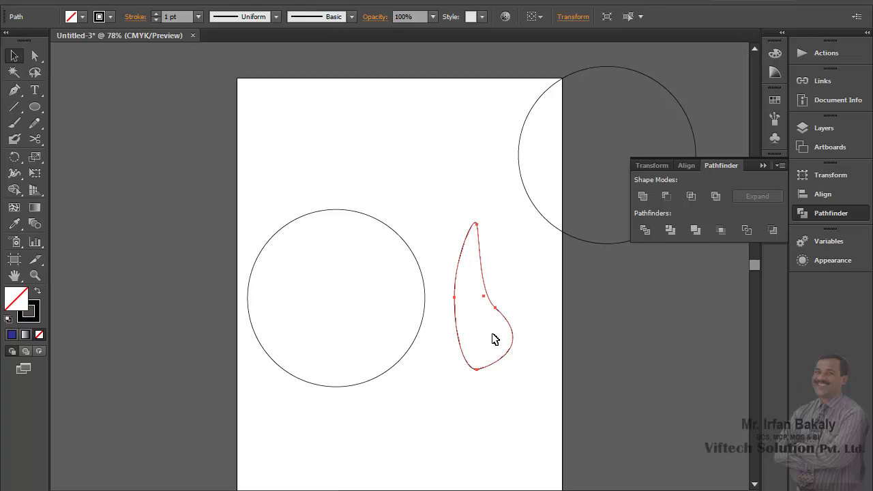
{"action": "key", "text": "e"}
{"action": "left_click_drag", "start_coordinate": [513, 215], "coordinate": [552, 401]}
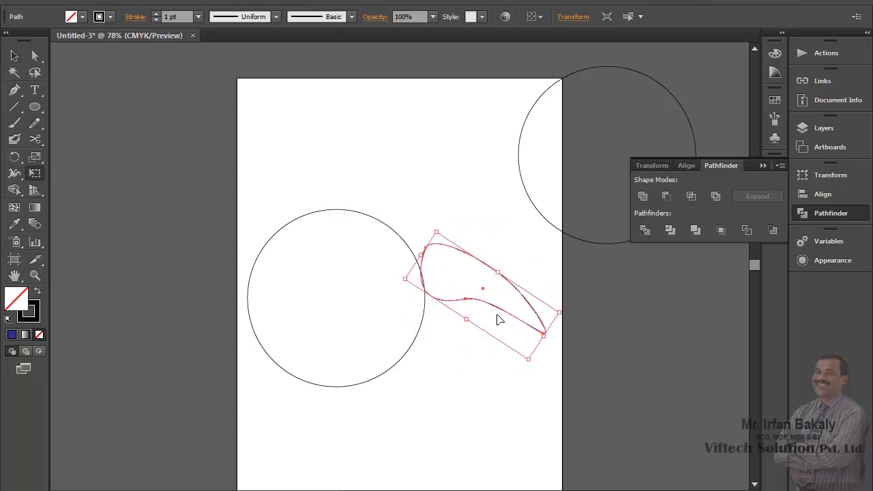
{"action": "left_click_drag", "start_coordinate": [501, 313], "coordinate": [432, 370]}
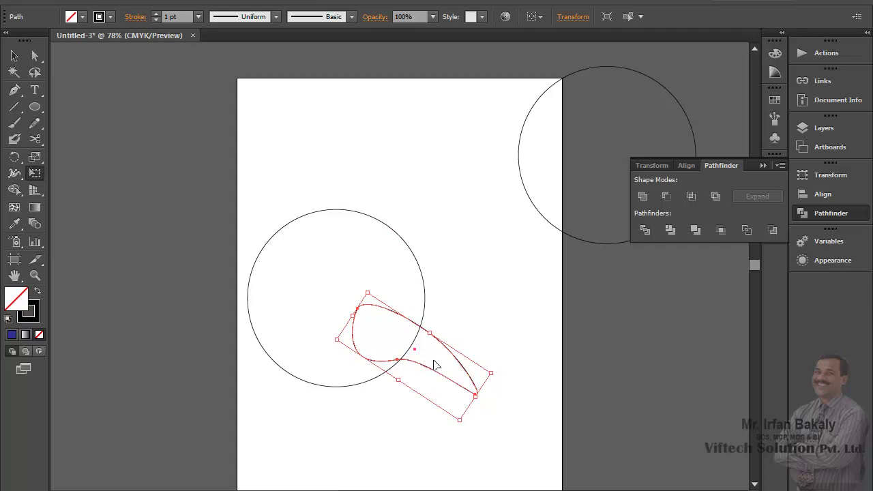
{"action": "left_click_drag", "start_coordinate": [456, 361], "coordinate": [447, 369]}
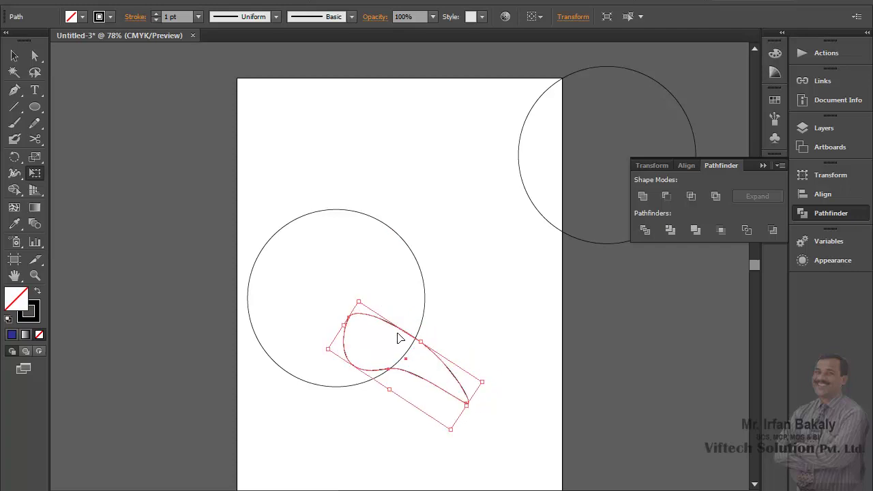
- Unite the circle and the tail into one speech bubble shape with Pathfinder
{"action": "key", "text": "v"}
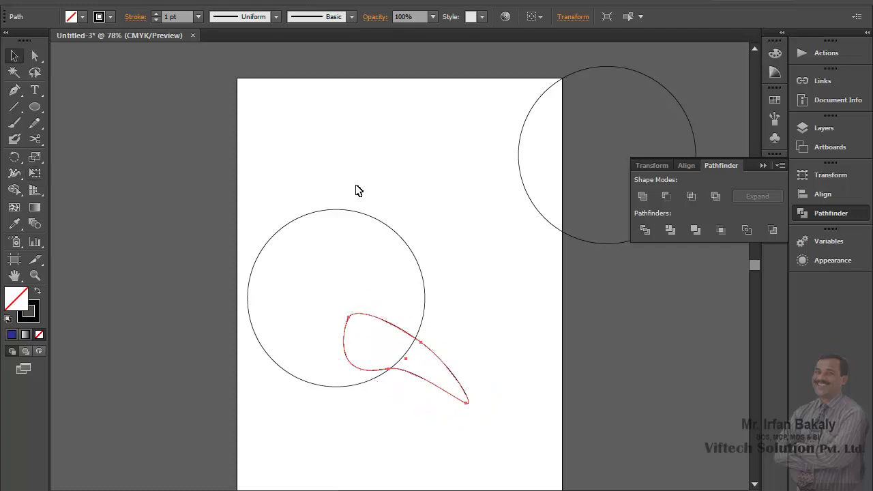
{"action": "left_click_drag", "start_coordinate": [355, 185], "coordinate": [403, 417]}
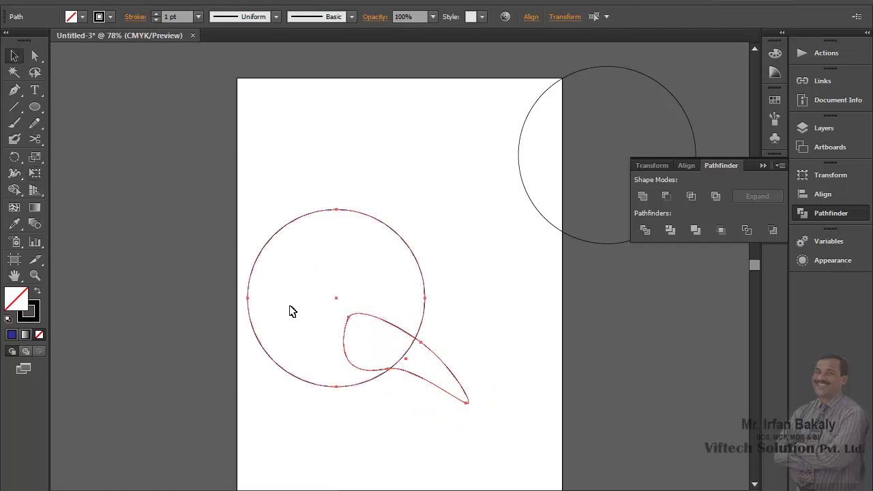
{"action": "left_click", "coordinate": [644, 198]}
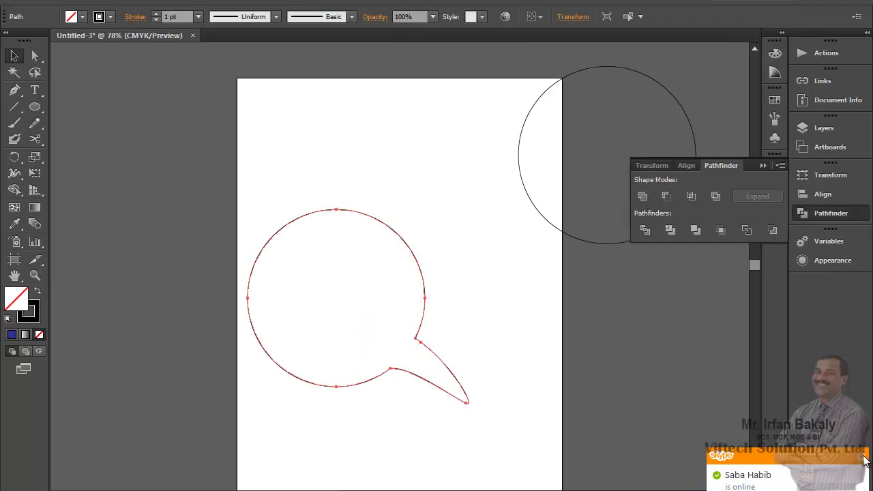
{"action": "left_click", "coordinate": [464, 334]}
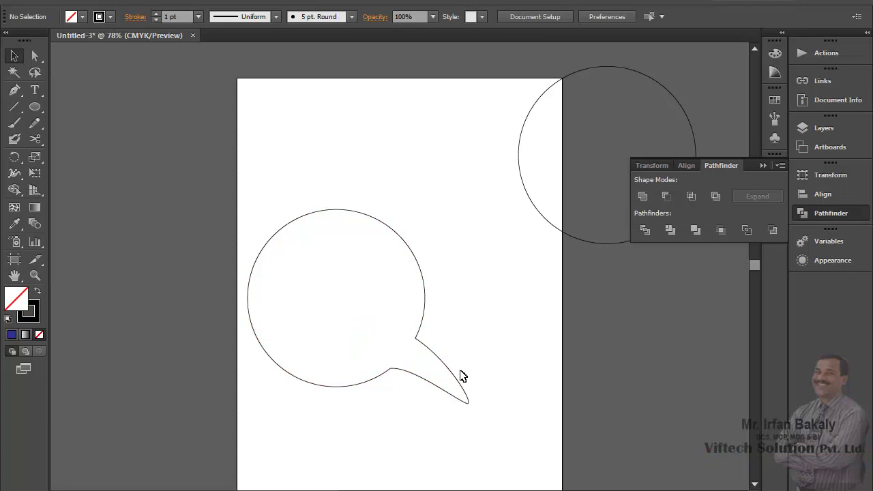
- Shift the speech bubble slightly up and right and fill it with green
{"action": "mouse_move", "coordinate": [419, 328]}
{"action": "left_mouse_down"}
{"action": "mouse_move", "coordinate": [286, 293]}
{"action": "mouse_move", "coordinate": [286, 283]}
{"action": "mouse_move", "coordinate": [443, 314]}
{"action": "left_mouse_up"}
{"action": "left_click", "coordinate": [82, 16]}
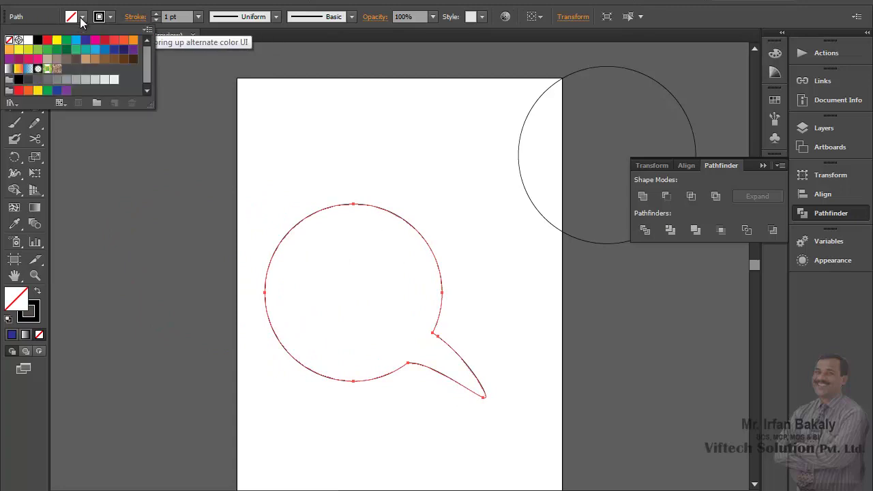
{"action": "left_click", "coordinate": [66, 40]}
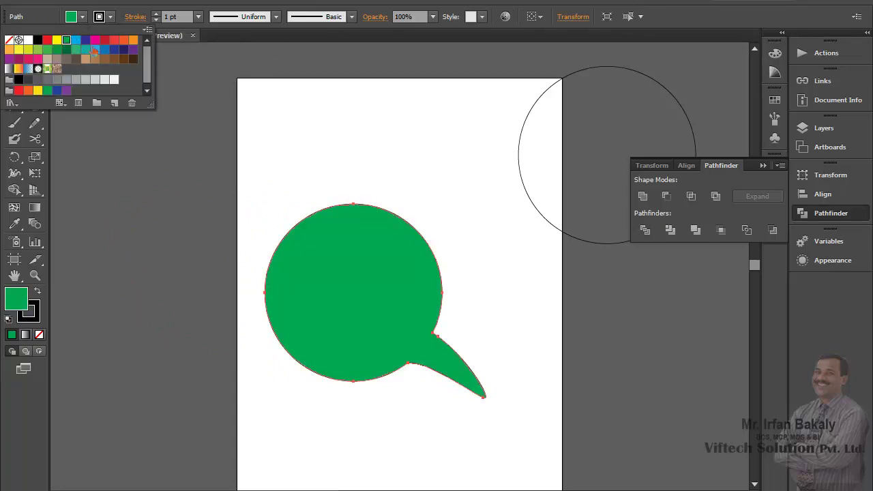
- Set the speech bubble's stroke weight to 8 pt
{"action": "left_click", "coordinate": [156, 13]}
{"action": "left_click", "coordinate": [155, 13]}
{"action": "left_click", "coordinate": [155, 13]}
{"action": "left_click", "coordinate": [156, 13]}
{"action": "left_click", "coordinate": [156, 13]}
{"action": "left_click", "coordinate": [156, 14]}
{"action": "left_click", "coordinate": [156, 14]}
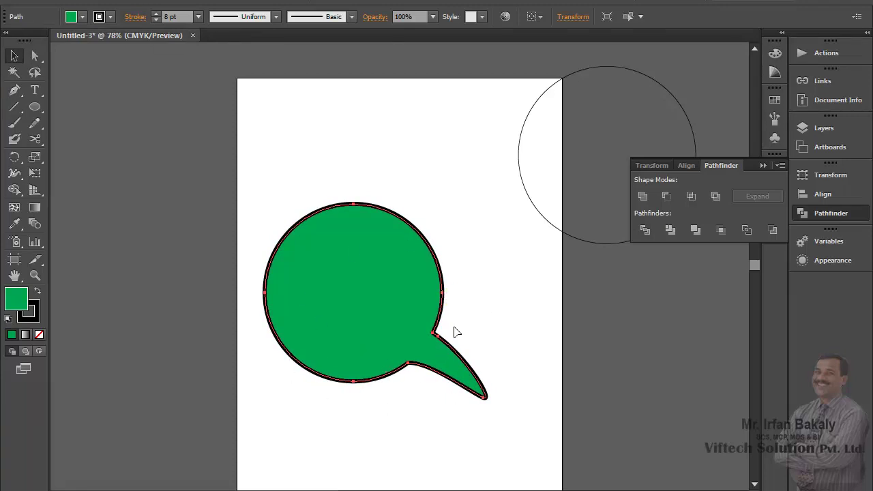
- Start an Illustrator Drop Shadow effect on the speech bubble with the preview on and the blending mode set to Normal
{"action": "left_click", "coordinate": [195, 3]}
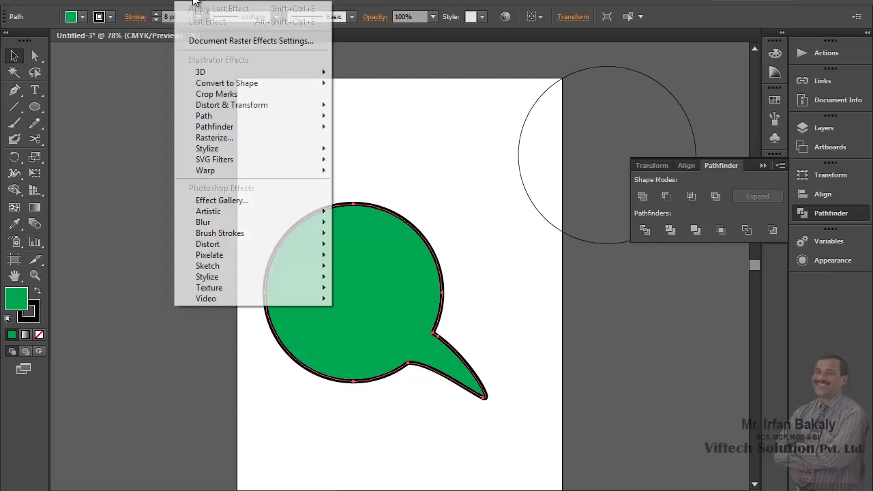
{"action": "mouse_move", "coordinate": [222, 174]}
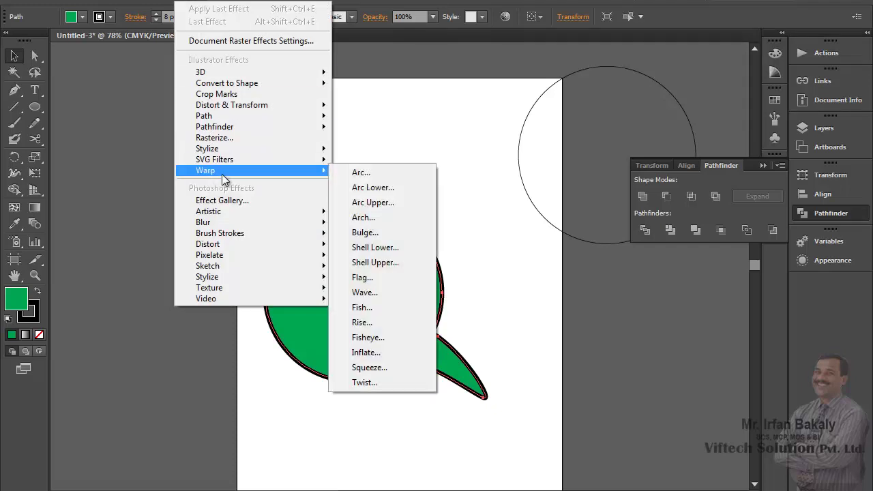
{"action": "mouse_move", "coordinate": [228, 149]}
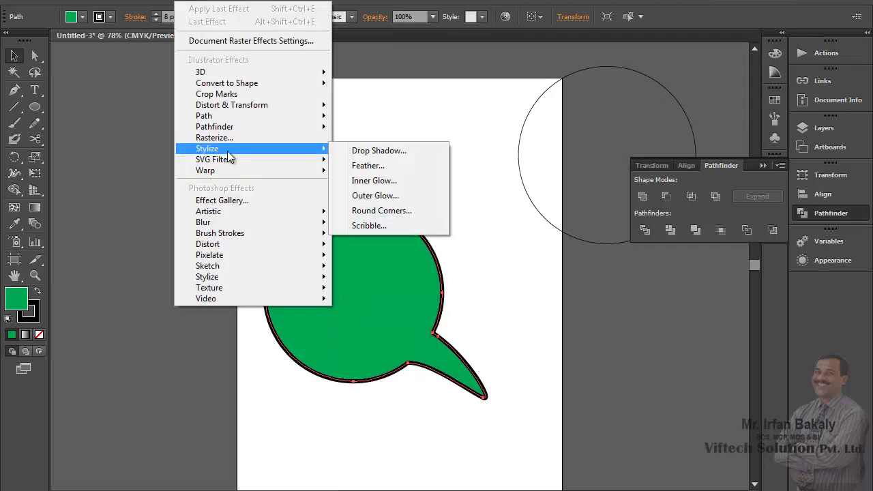
{"action": "left_click", "coordinate": [369, 153]}
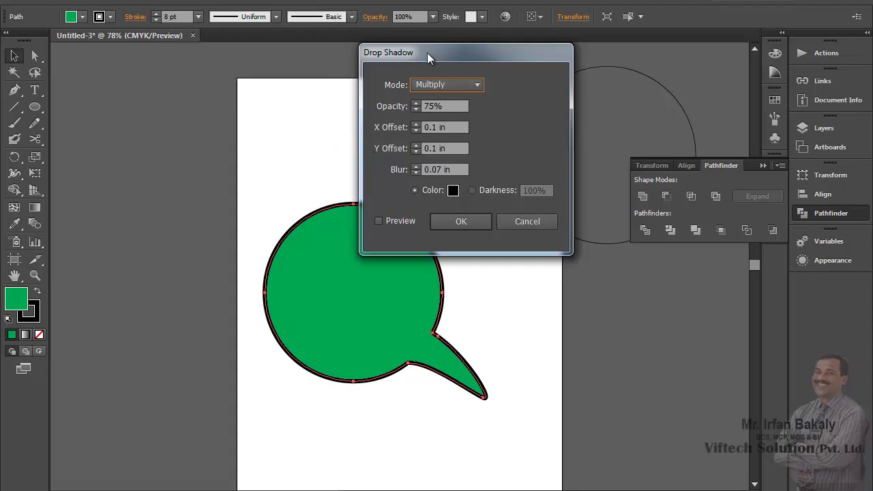
{"action": "left_click_drag", "start_coordinate": [427, 53], "coordinate": [577, 57]}
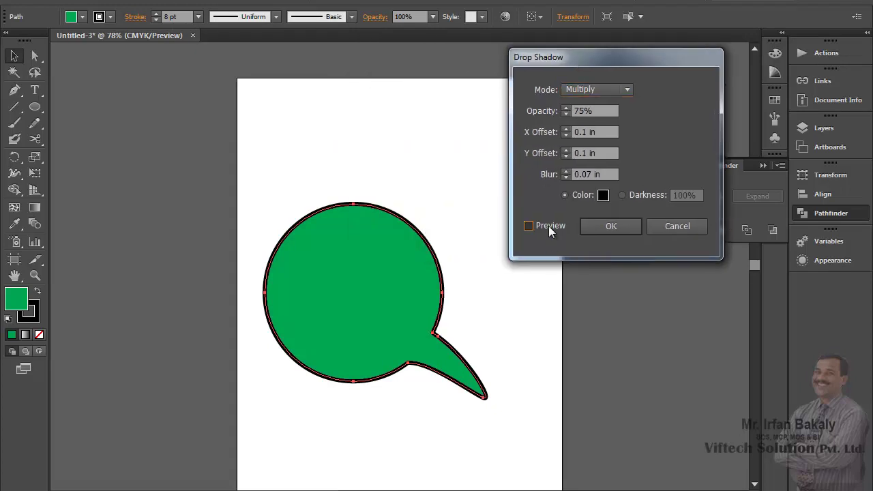
{"action": "left_click", "coordinate": [603, 91]}
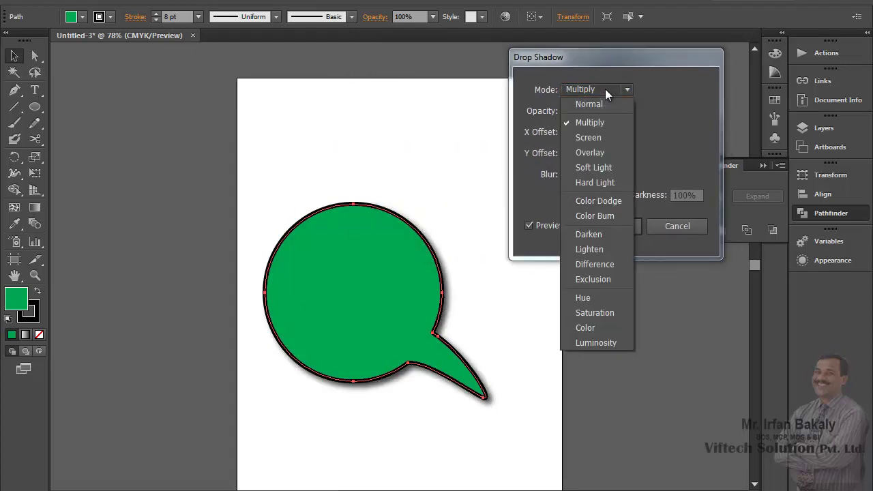
{"action": "left_click", "coordinate": [597, 103]}
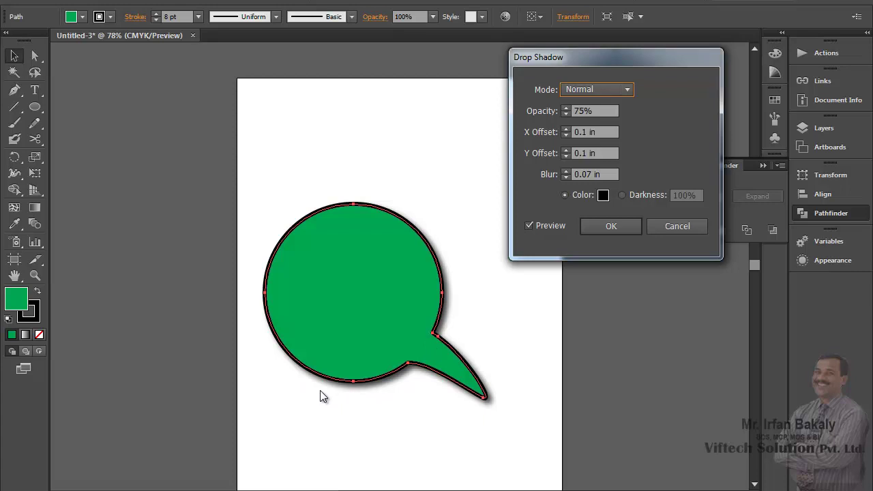
- Set the drop shadow's opacity to 74%
{"action": "left_click", "coordinate": [566, 109]}
{"action": "left_click", "coordinate": [565, 109]}
{"action": "left_click", "coordinate": [565, 109]}
{"action": "left_click", "coordinate": [565, 108]}
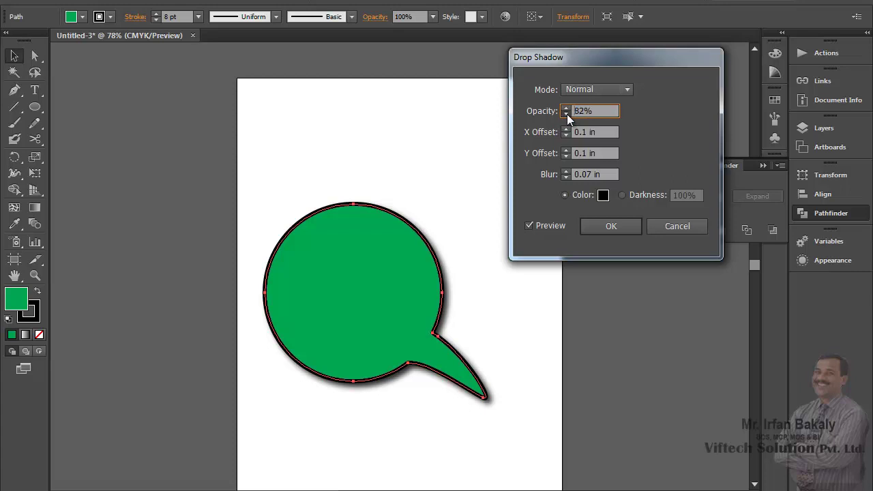
{"action": "left_click", "coordinate": [566, 114]}
- Try larger X offsets for the drop shadow and return the offset to 0.1 in
{"action": "left_click", "coordinate": [566, 129]}
{"action": "left_click", "coordinate": [566, 129]}
{"action": "left_click", "coordinate": [565, 129]}
{"action": "left_click", "coordinate": [565, 129]}
{"action": "left_click", "coordinate": [566, 138]}
{"action": "left_click", "coordinate": [567, 138]}
{"action": "left_click", "coordinate": [566, 138]}
{"action": "left_click", "coordinate": [567, 138]}
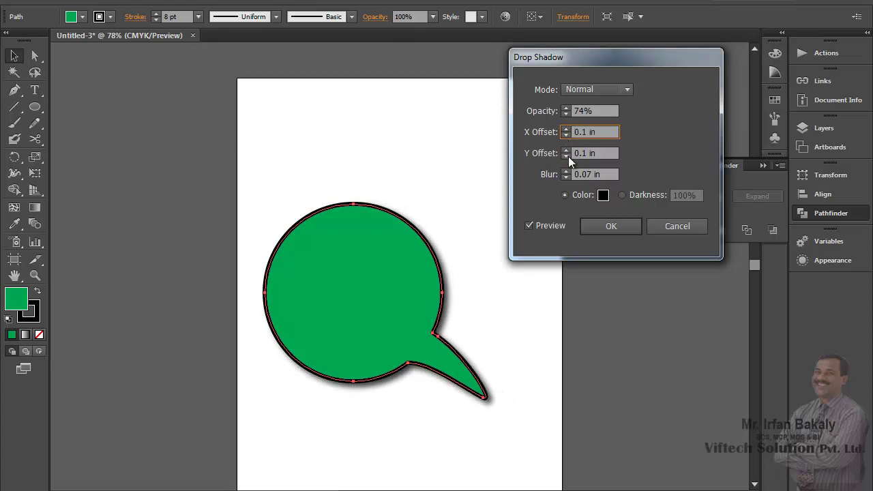
- Set the drop shadow's blur to 0.4 in
{"action": "left_click", "coordinate": [566, 171]}
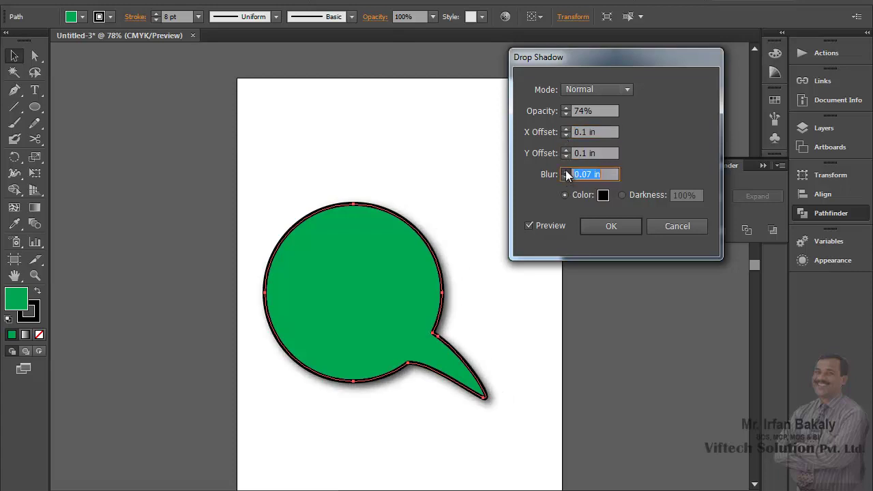
{"action": "left_click", "coordinate": [566, 171]}
{"action": "left_click", "coordinate": [566, 171]}
{"action": "scroll", "coordinate": [566, 179], "scroll_direction": "up", "scroll_amount": 3}
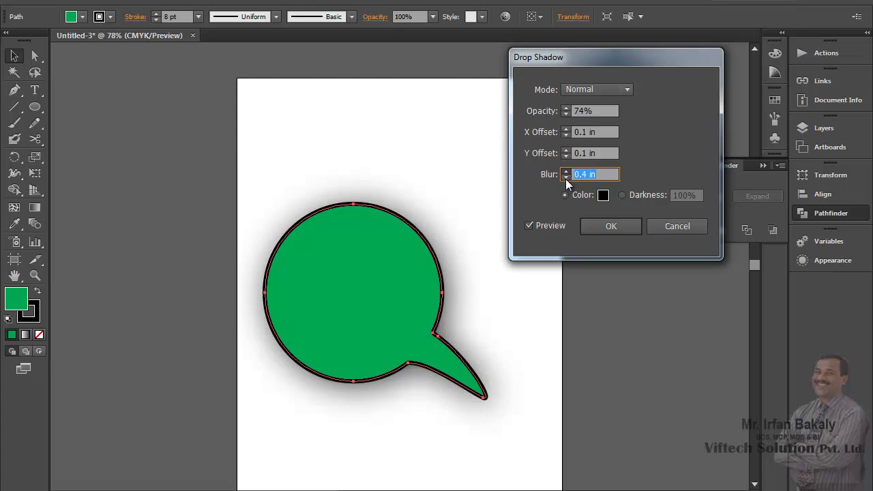
- Change the drop shadow's color to a bright pinkish red
{"action": "left_click", "coordinate": [603, 196]}
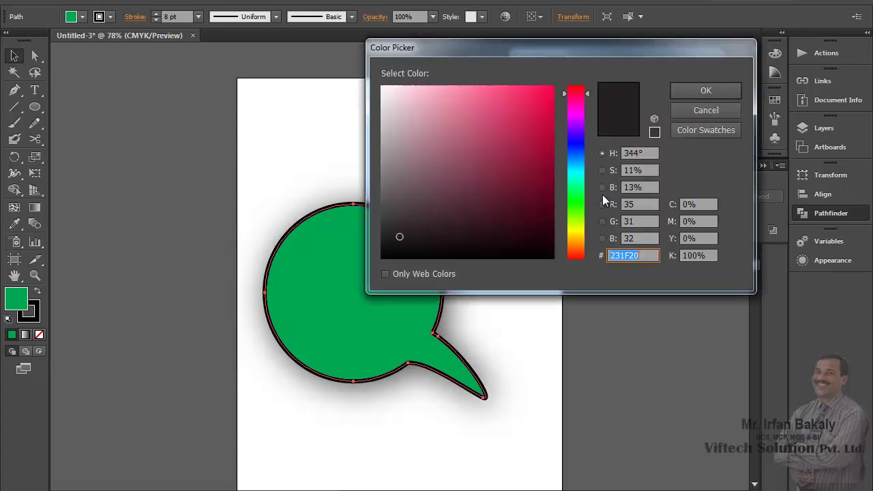
{"action": "left_click", "coordinate": [546, 99]}
{"action": "left_click", "coordinate": [704, 91]}
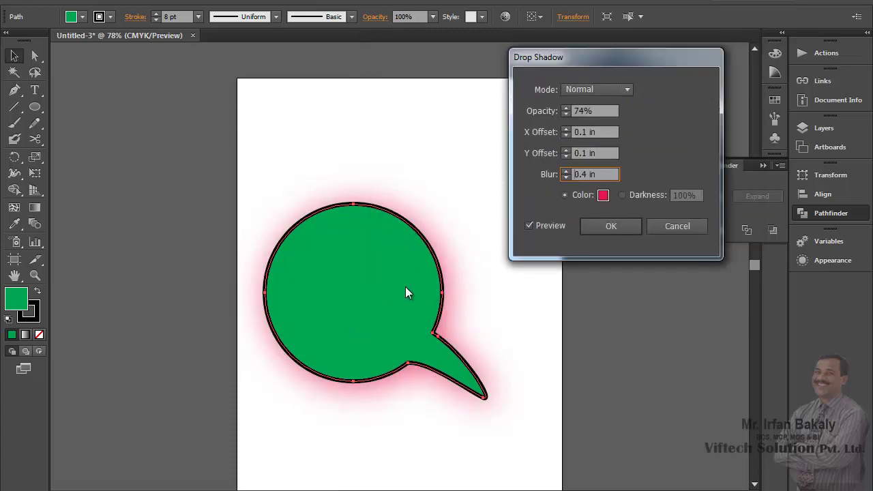
- Apply the drop shadow to the speech bubble and change its stroke color to white
{"action": "left_click", "coordinate": [620, 230]}
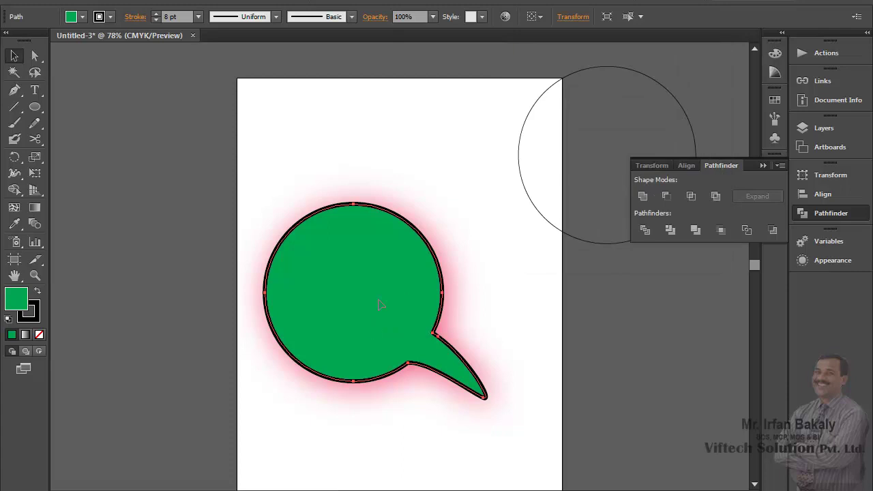
{"action": "left_click", "coordinate": [102, 18]}
{"action": "left_click", "coordinate": [30, 46]}
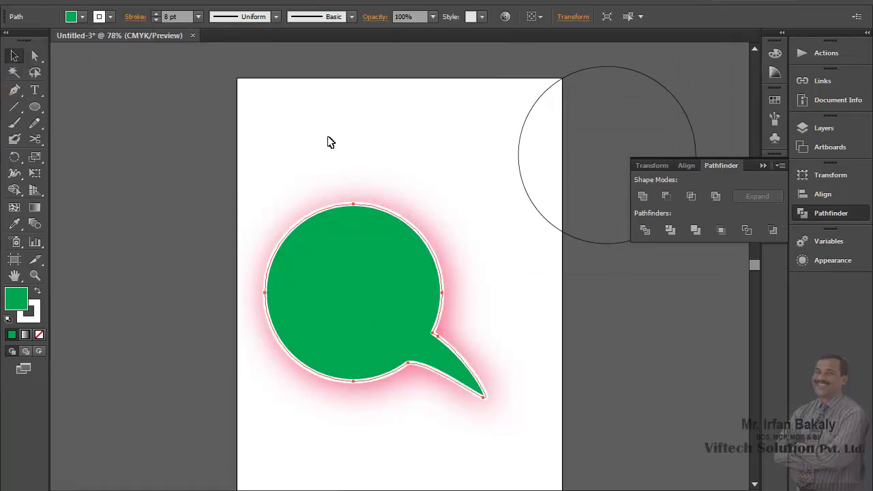
- Move the speech bubble past the artboard's upper-left edge and bring the plain circle onto the middle of the artboard
{"action": "left_click", "coordinate": [536, 348]}
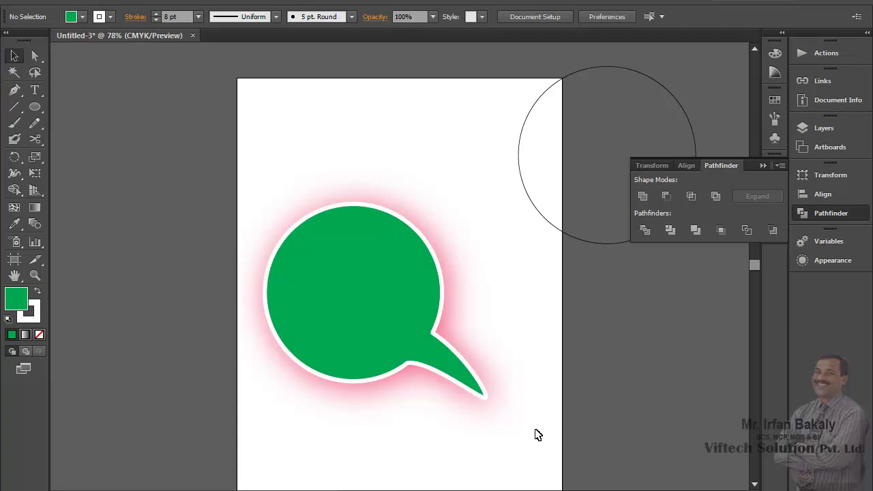
{"action": "left_click_drag", "start_coordinate": [440, 315], "coordinate": [242, 199]}
{"action": "left_click_drag", "start_coordinate": [565, 235], "coordinate": [379, 398]}
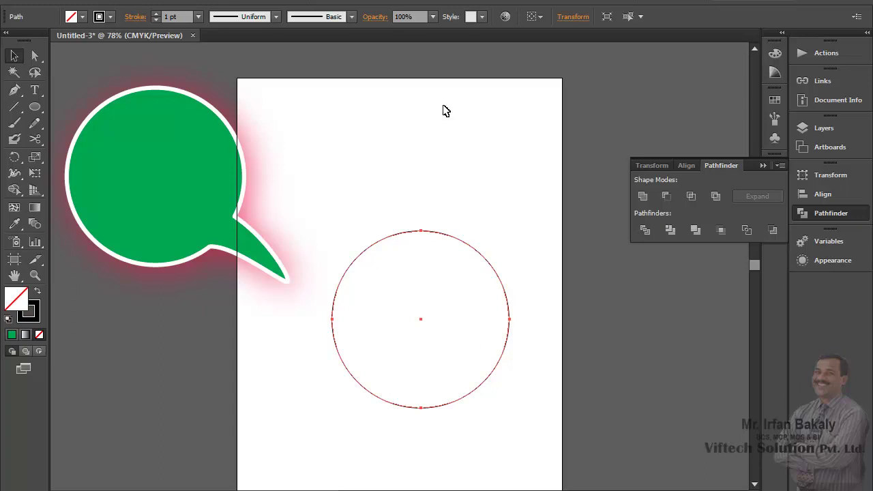
- Start a previewed Zig Zag effect on the circle with an absolute size of 0.36 in
{"action": "left_click", "coordinate": [196, 3]}
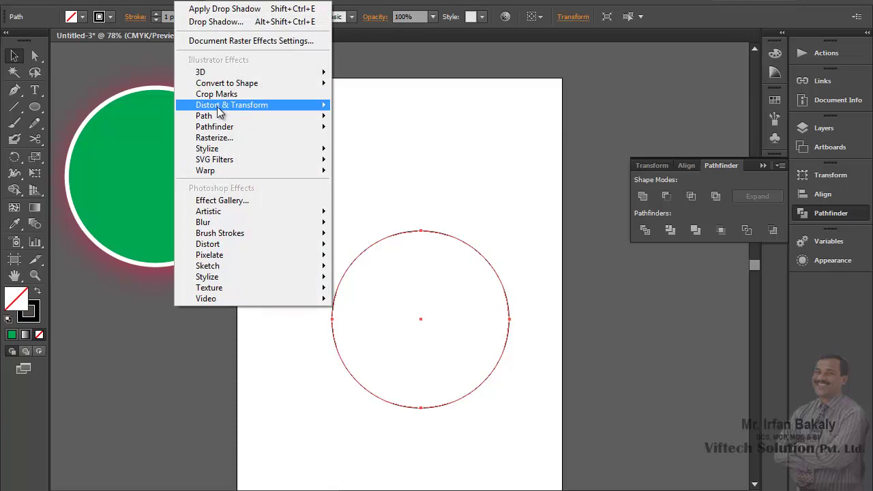
{"action": "mouse_move", "coordinate": [221, 109]}
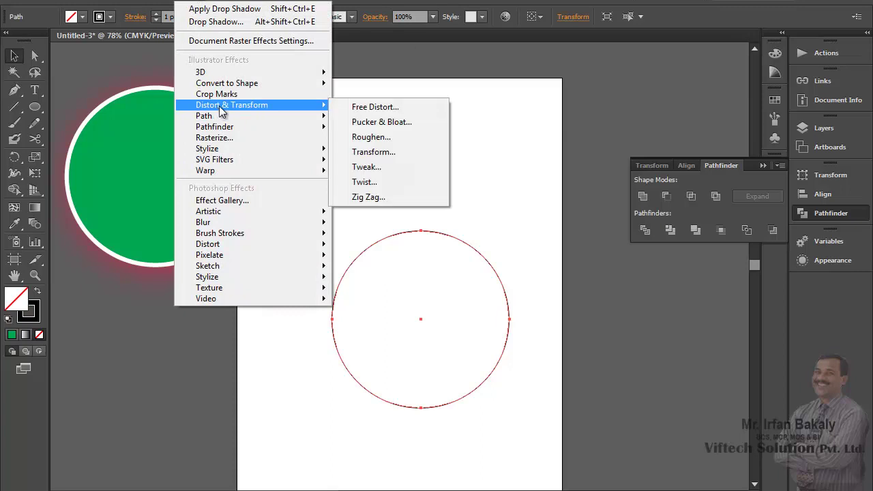
{"action": "left_click", "coordinate": [367, 197]}
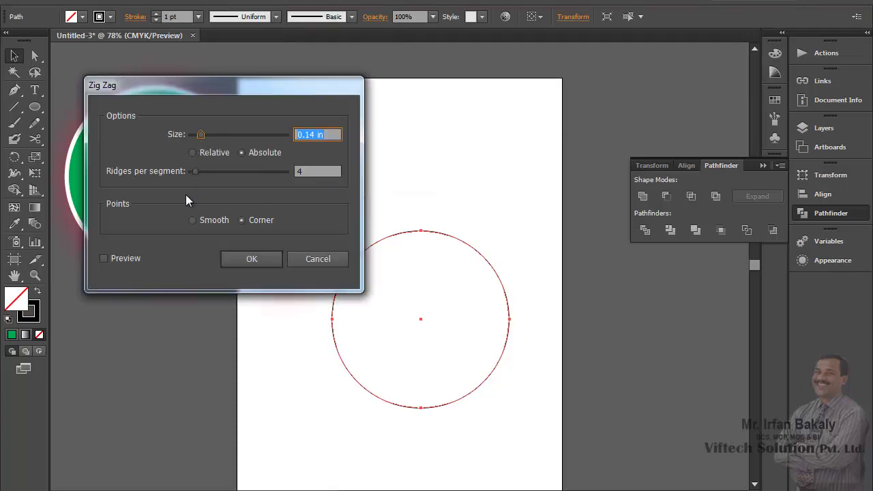
{"action": "left_click", "coordinate": [105, 258]}
{"action": "left_click_drag", "start_coordinate": [218, 88], "coordinate": [194, 58]}
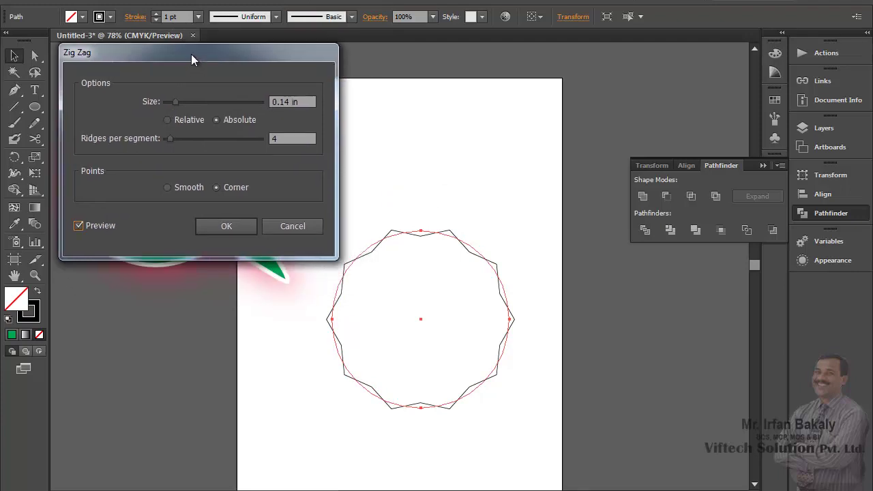
{"action": "left_click_drag", "start_coordinate": [178, 104], "coordinate": [184, 104]}
{"action": "left_click_drag", "start_coordinate": [187, 104], "coordinate": [193, 103]}
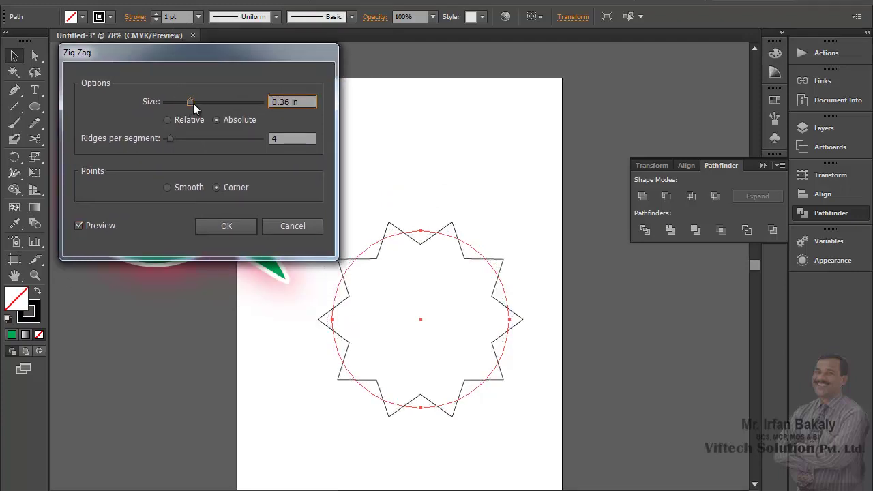
- Set the Zig Zag to 14 ridges per segment, compare smooth and corner points, and apply it with corner points
{"action": "left_click_drag", "start_coordinate": [172, 136], "coordinate": [179, 139]}
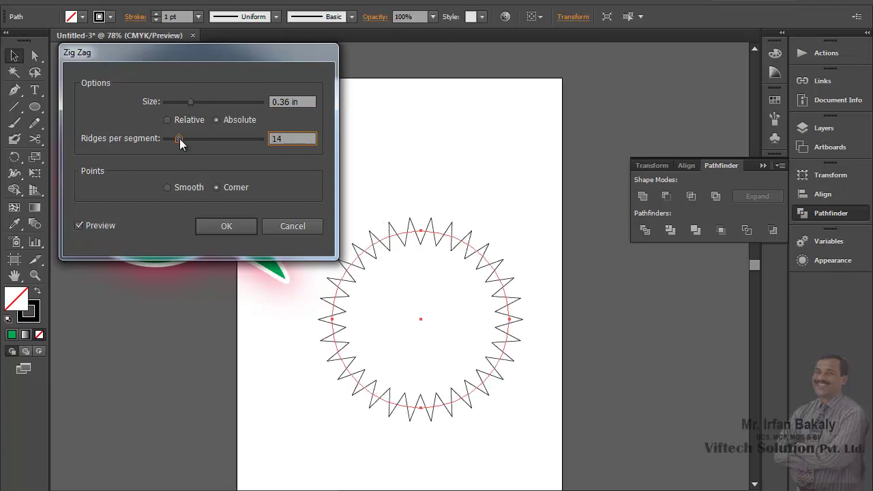
{"action": "left_click", "coordinate": [187, 189]}
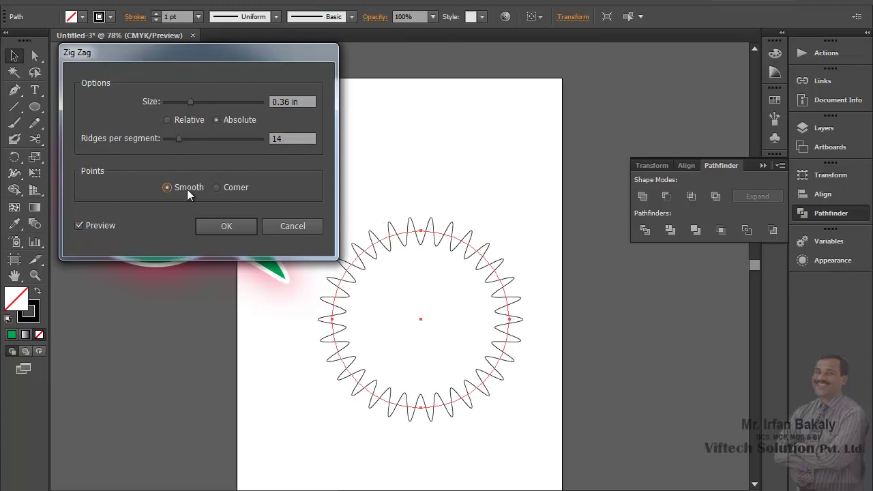
{"action": "left_click", "coordinate": [223, 187]}
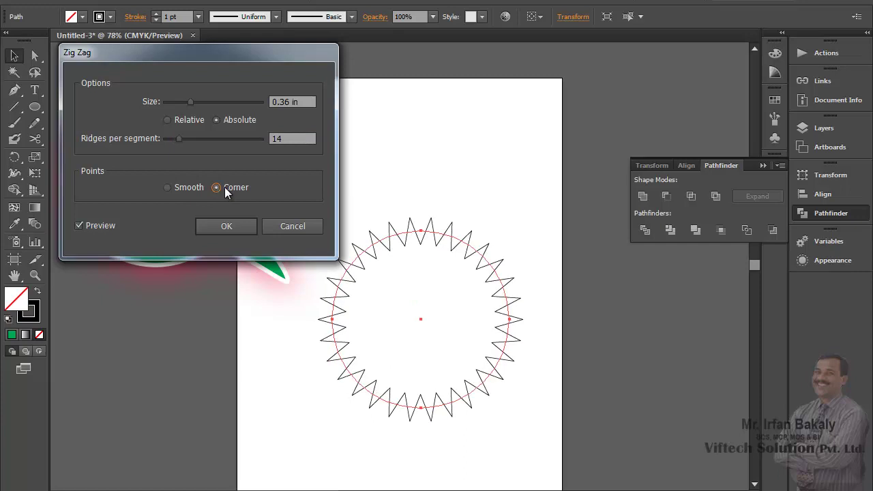
{"action": "left_click", "coordinate": [232, 227]}
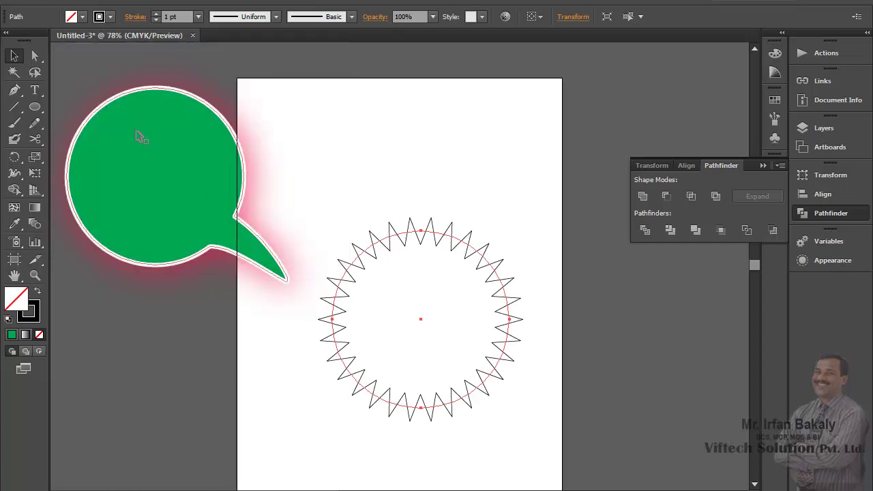
- Move the zigzag circle up and apply a second Zig Zag effect to it with size 0.14 in and 5 ridges per segment
{"action": "left_click_drag", "start_coordinate": [435, 239], "coordinate": [441, 189]}
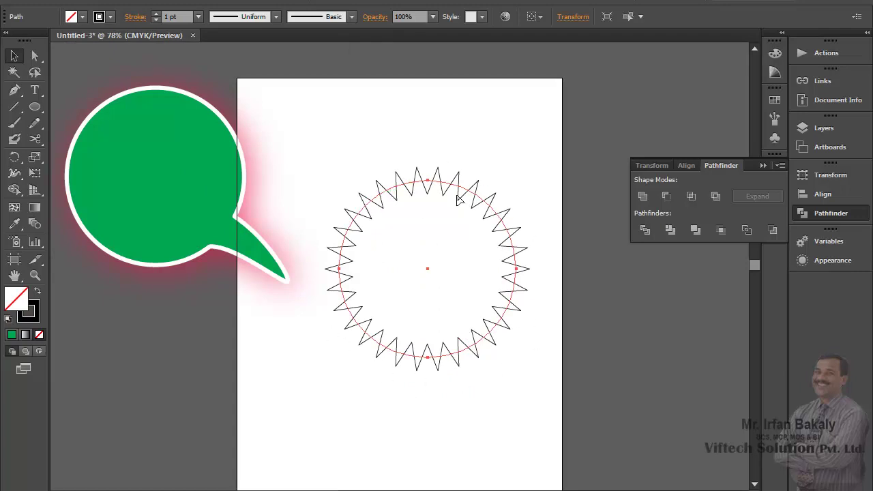
{"action": "left_click", "coordinate": [190, 3]}
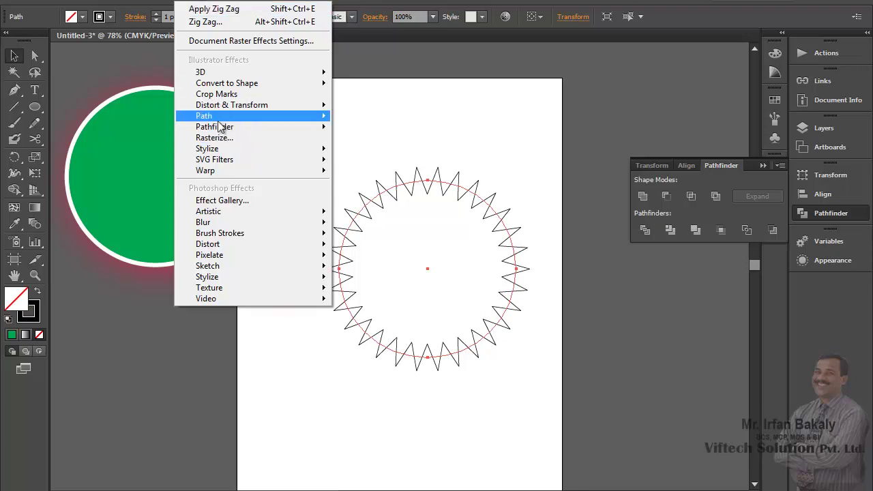
{"action": "mouse_move", "coordinate": [225, 110]}
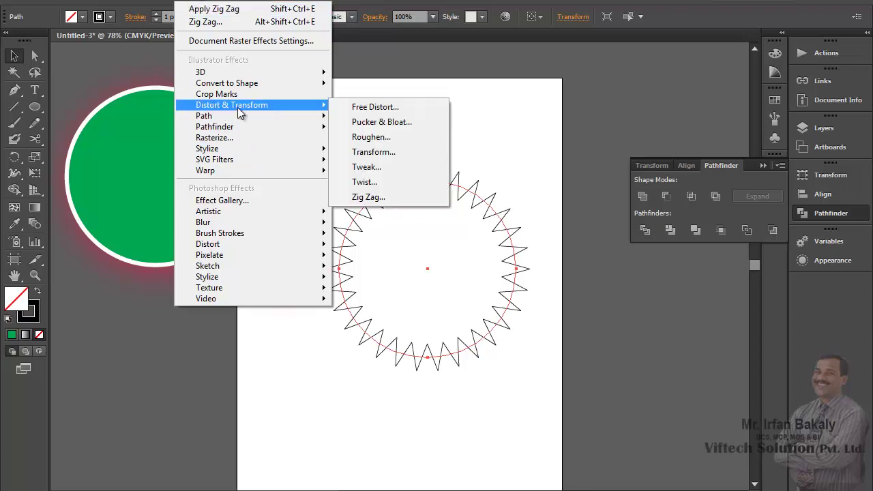
{"action": "left_click", "coordinate": [368, 197]}
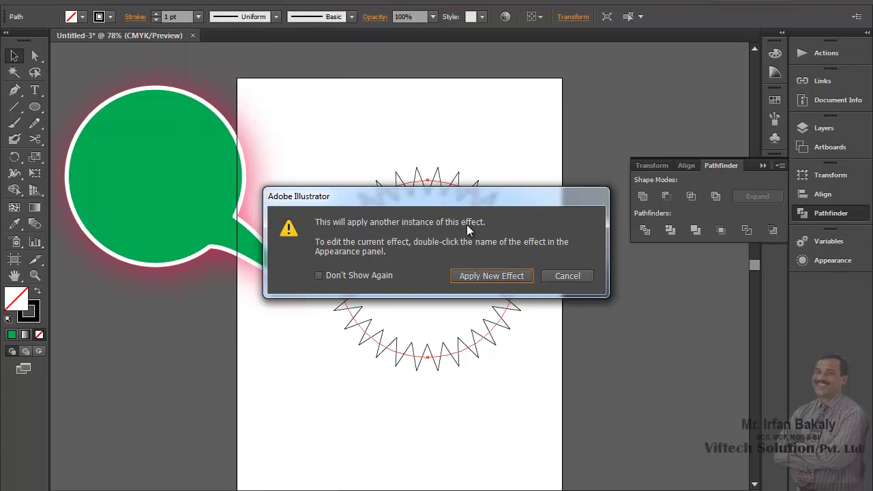
{"action": "left_click_drag", "start_coordinate": [468, 190], "coordinate": [446, 63]}
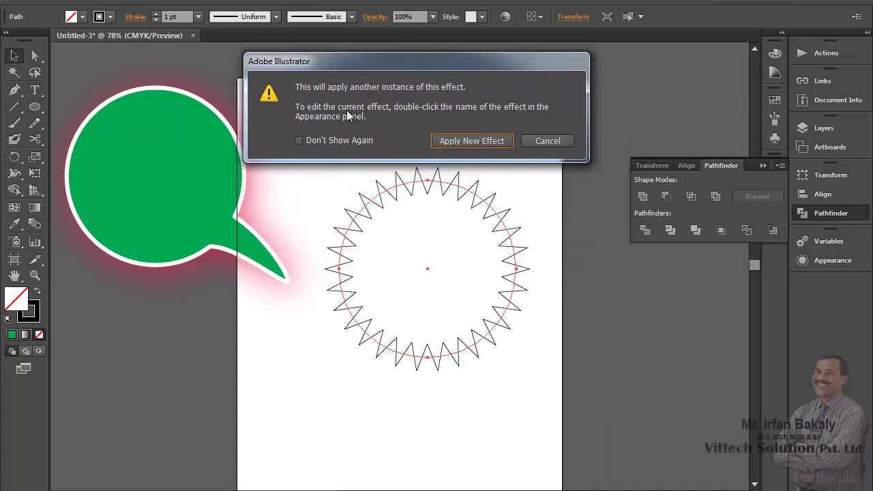
{"action": "left_click", "coordinate": [459, 140]}
{"action": "left_click", "coordinate": [79, 225]}
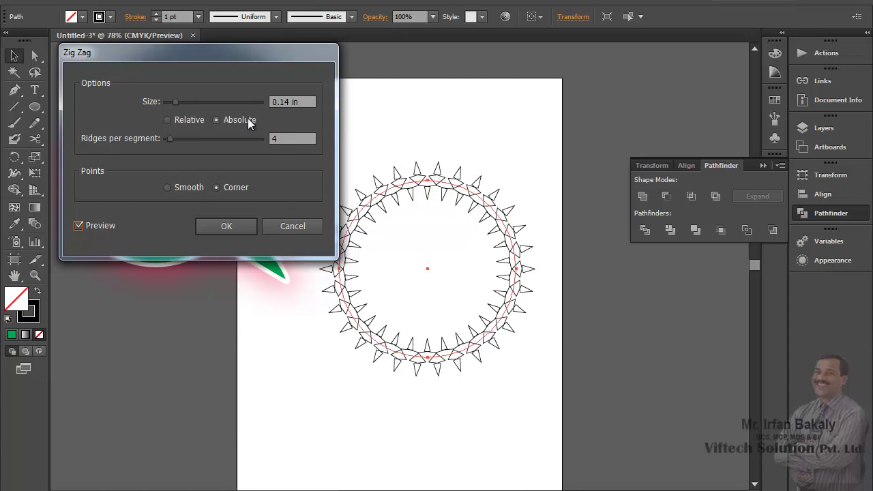
{"action": "left_click_drag", "start_coordinate": [171, 138], "coordinate": [168, 140]}
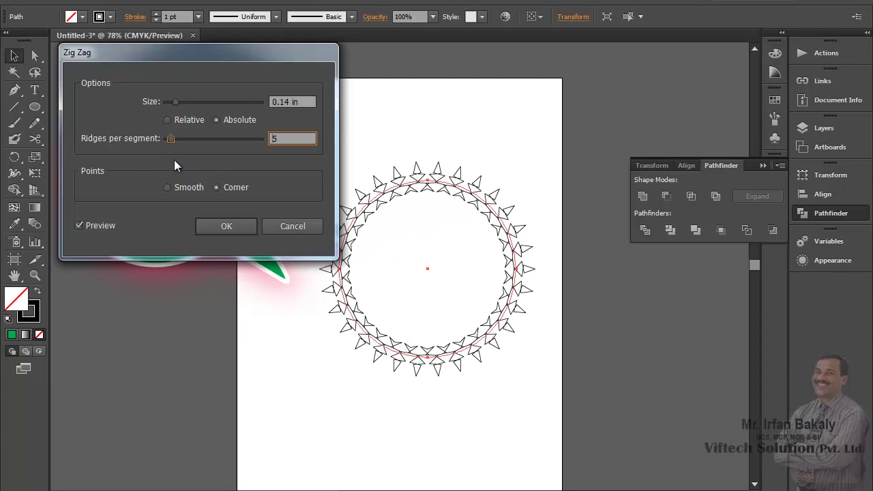
{"action": "left_click", "coordinate": [214, 224]}
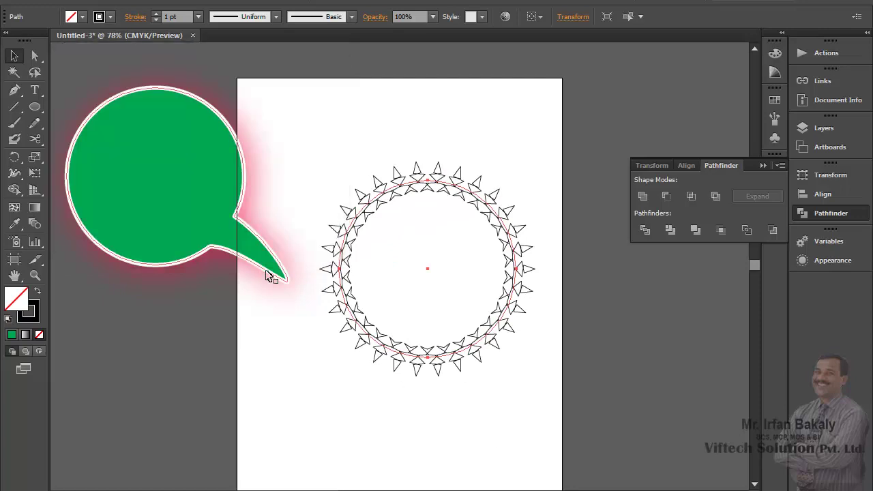
- Move the spiked ring to the artboard's upper-right corner and draw a new circle in the middle of the artboard
{"action": "left_click_drag", "start_coordinate": [497, 213], "coordinate": [640, 97]}
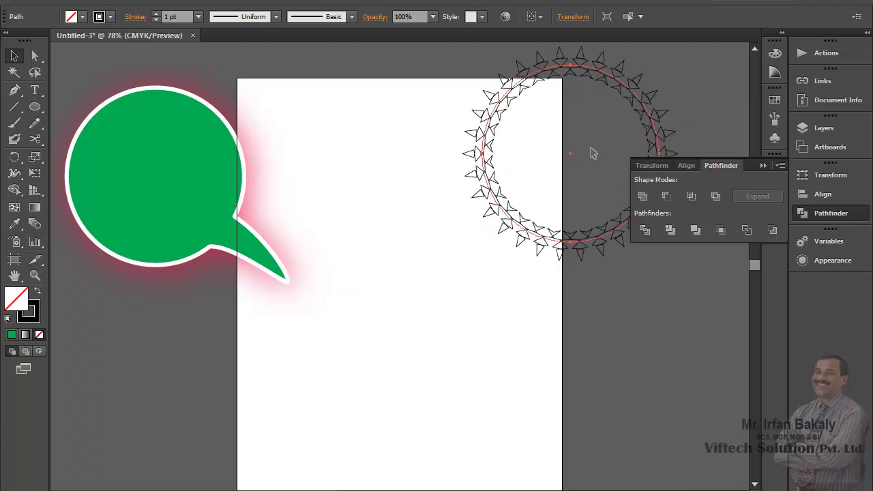
{"action": "left_click", "coordinate": [334, 357]}
{"action": "left_click", "coordinate": [36, 112]}
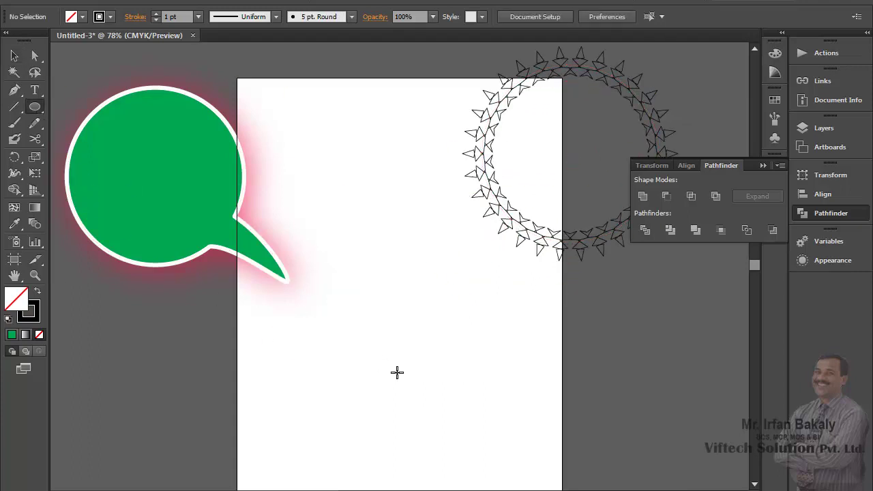
{"action": "left_click_drag", "start_coordinate": [397, 341], "coordinate": [476, 441]}
{"action": "left_click", "coordinate": [15, 56]}
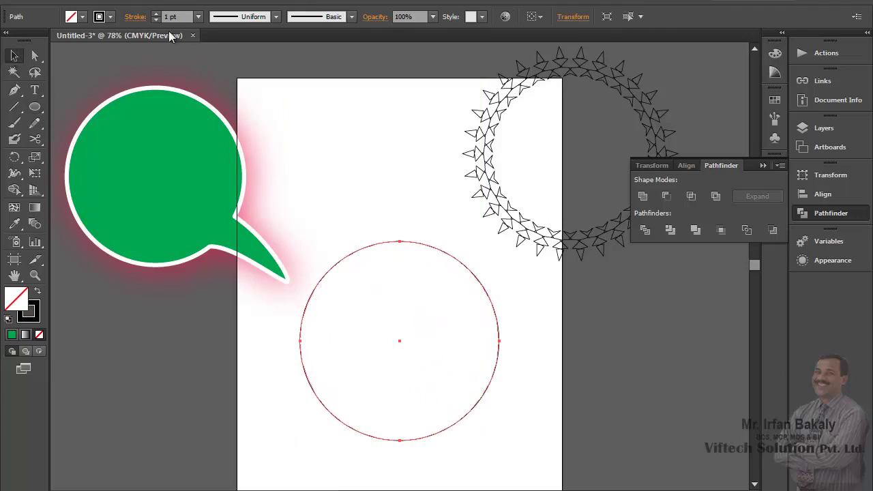
- Apply a Zig Zag effect to the new circle with size 0.14 in, 23 ridges per segment and corner points
{"action": "left_click", "coordinate": [197, 2]}
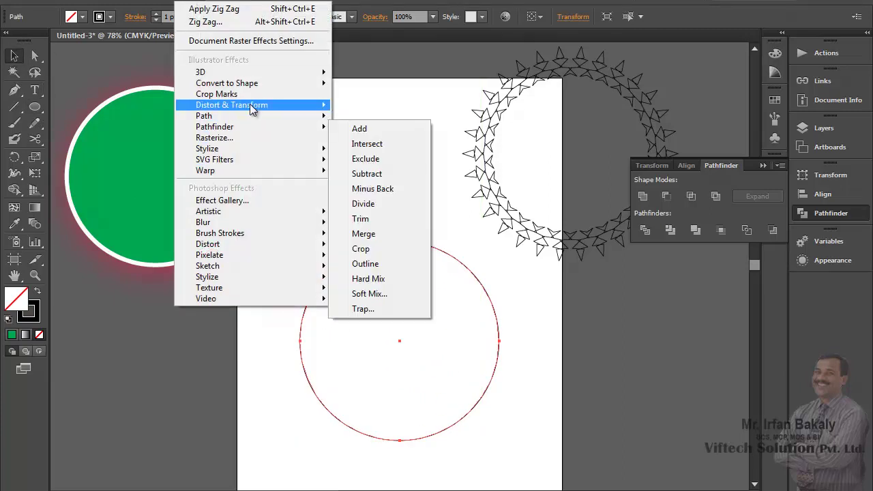
{"action": "mouse_move", "coordinate": [250, 104]}
{"action": "left_click", "coordinate": [369, 197]}
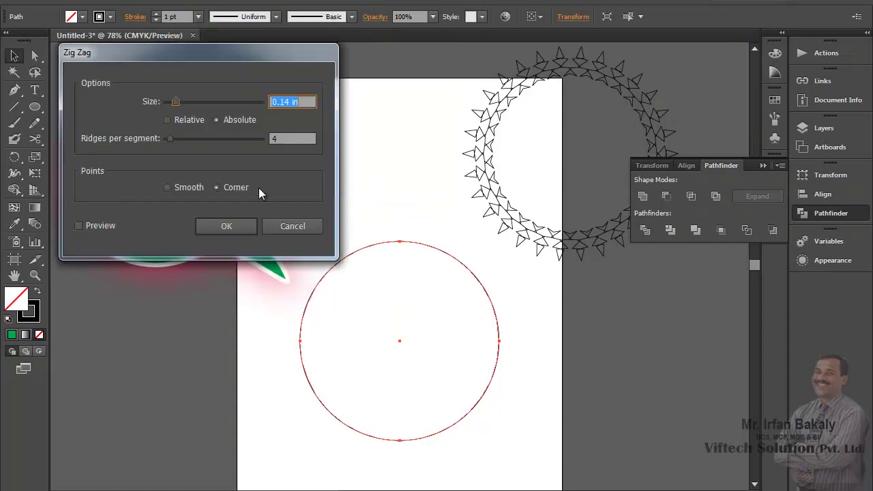
{"action": "left_click", "coordinate": [79, 226]}
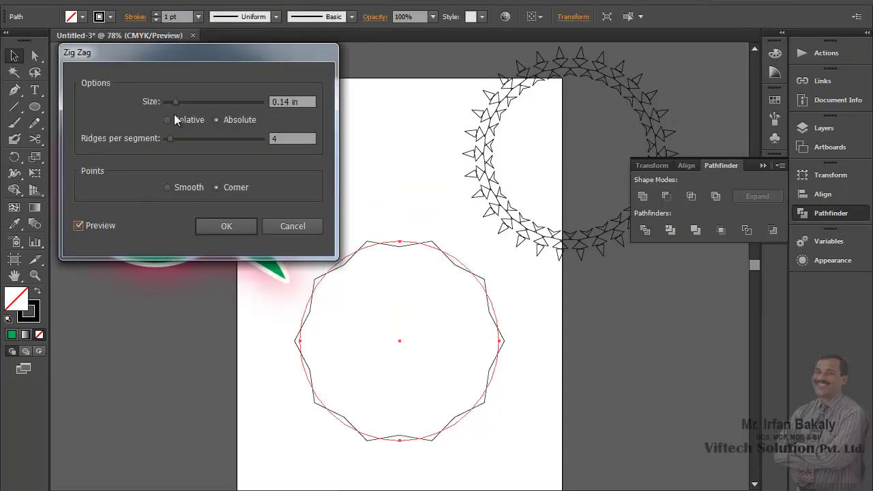
{"action": "left_click_drag", "start_coordinate": [168, 139], "coordinate": [188, 138]}
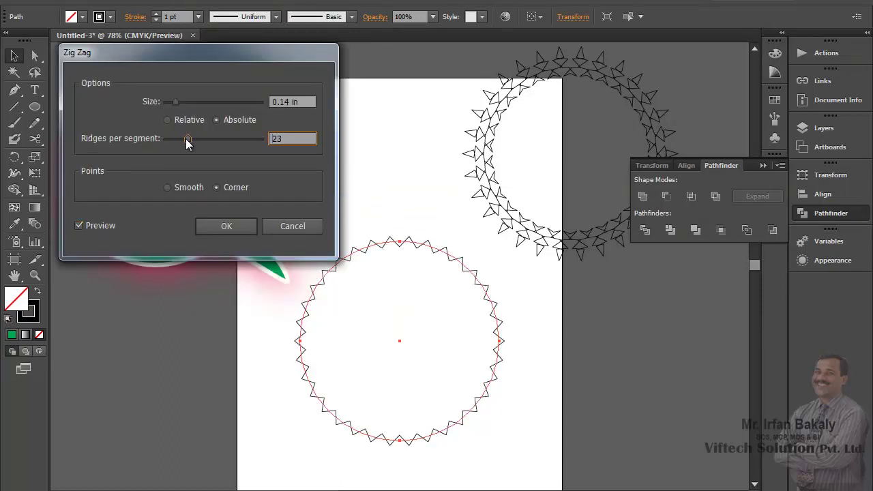
{"action": "left_click", "coordinate": [225, 227]}
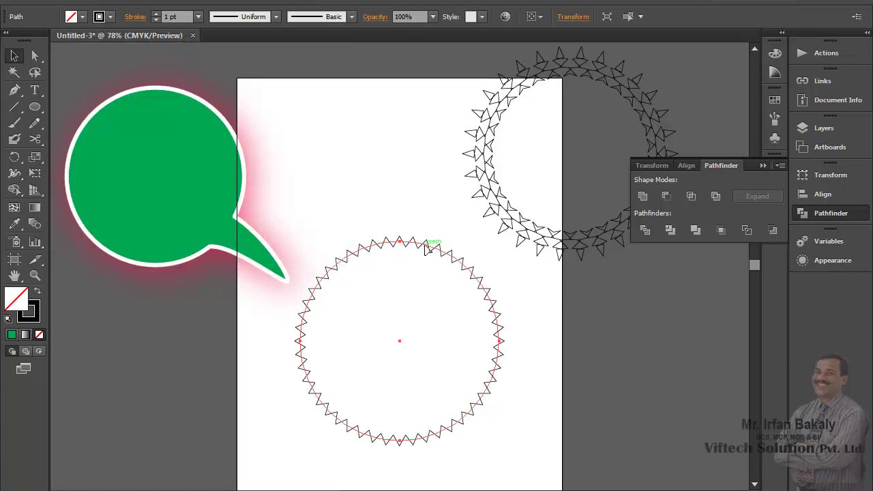
- Edit the zigzag circle's applied Zig Zag effect to size 0.25 in and 22 ridges per segment
{"action": "left_click", "coordinate": [764, 165]}
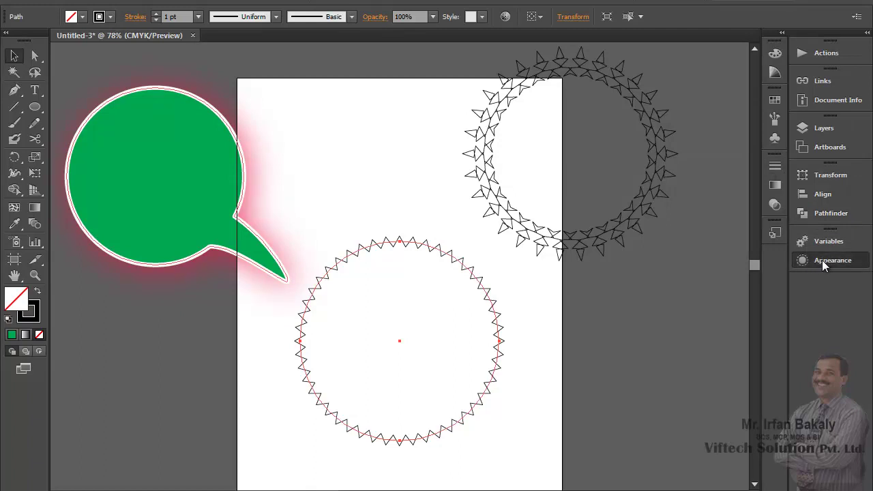
{"action": "left_click", "coordinate": [822, 259]}
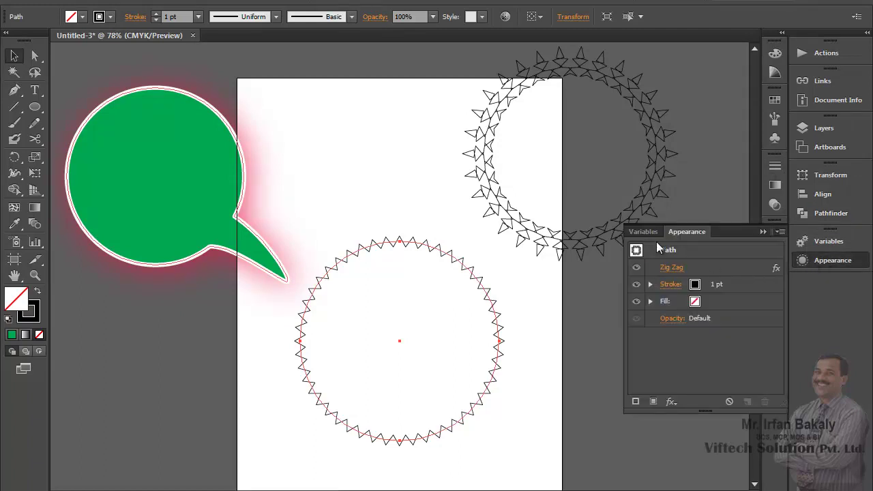
{"action": "left_click", "coordinate": [762, 232]}
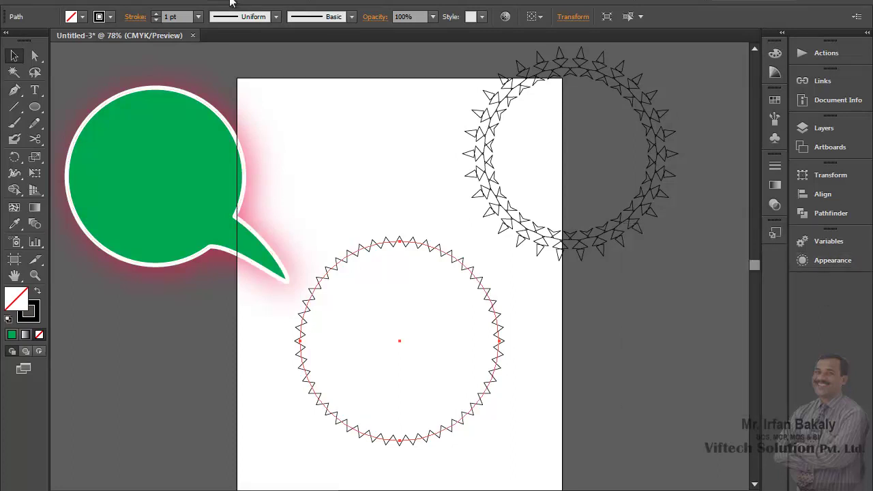
{"action": "left_click", "coordinate": [261, 1]}
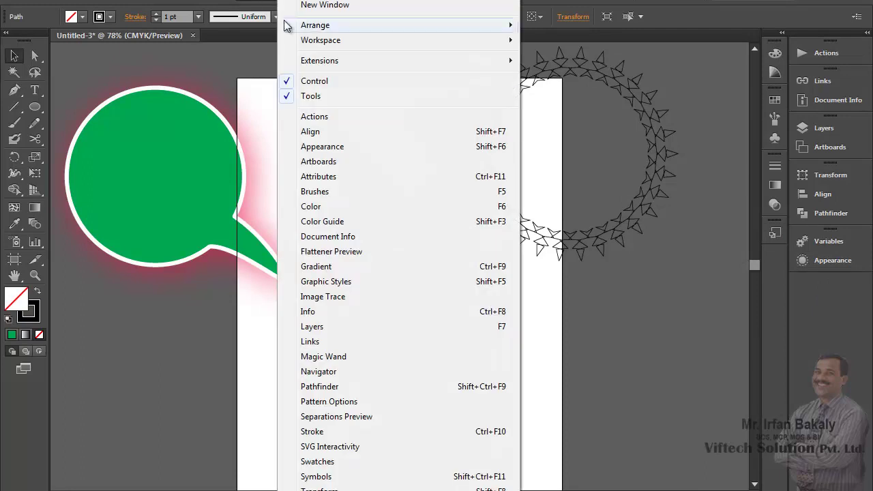
{"action": "left_click", "coordinate": [324, 147]}
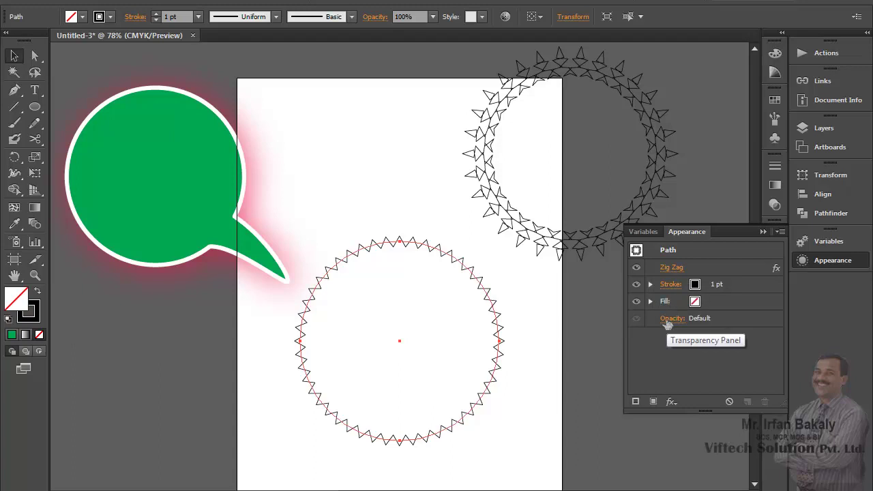
{"action": "left_click", "coordinate": [672, 267]}
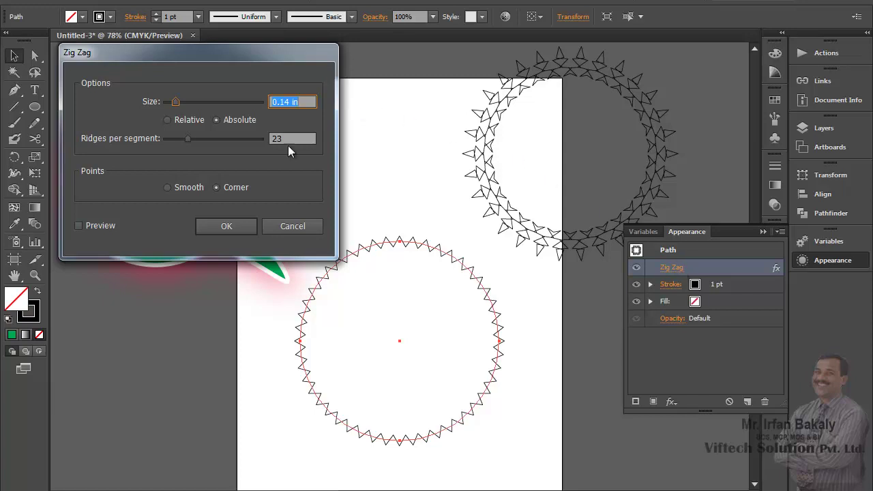
{"action": "left_click_drag", "start_coordinate": [174, 102], "coordinate": [175, 102]}
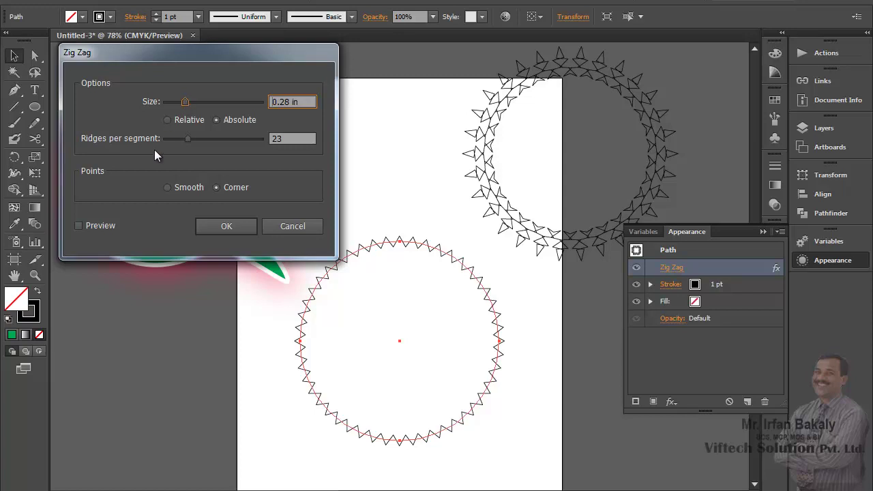
{"action": "left_click", "coordinate": [79, 226]}
{"action": "left_click_drag", "start_coordinate": [184, 99], "coordinate": [183, 102]}
{"action": "left_click_drag", "start_coordinate": [189, 134], "coordinate": [188, 137]}
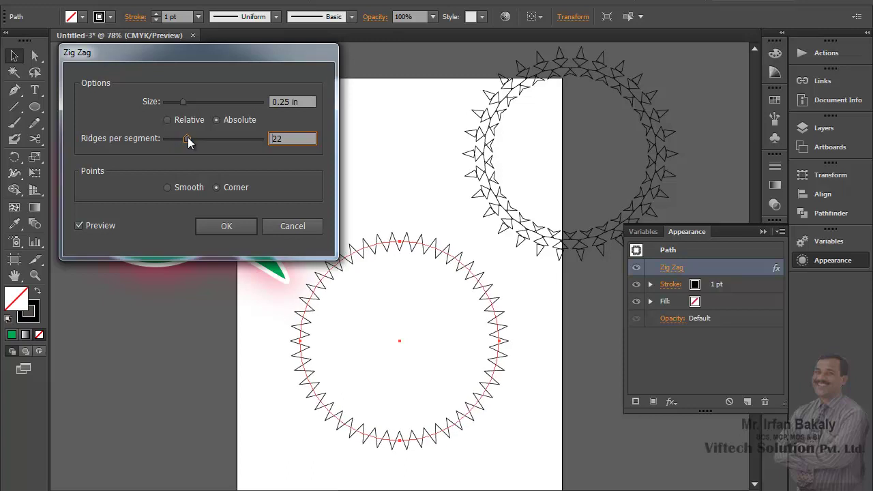
{"action": "left_click", "coordinate": [226, 226]}
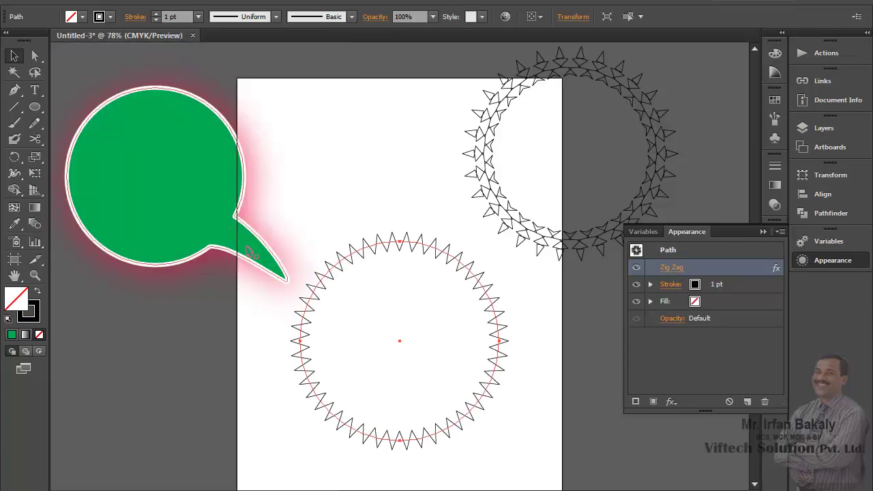
- Change the colour of the green speech bubble's existing drop shadow to green 1AE528
{"action": "left_click", "coordinate": [238, 206]}
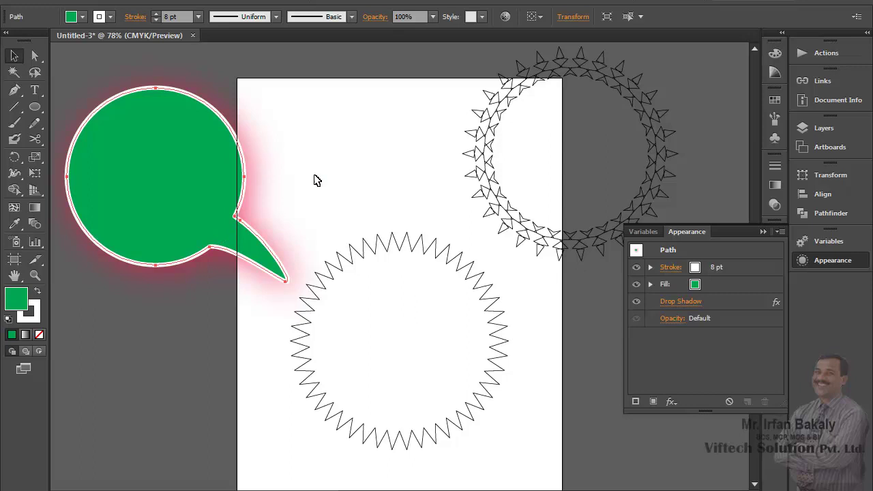
{"action": "left_click", "coordinate": [674, 302]}
{"action": "left_click", "coordinate": [603, 196]}
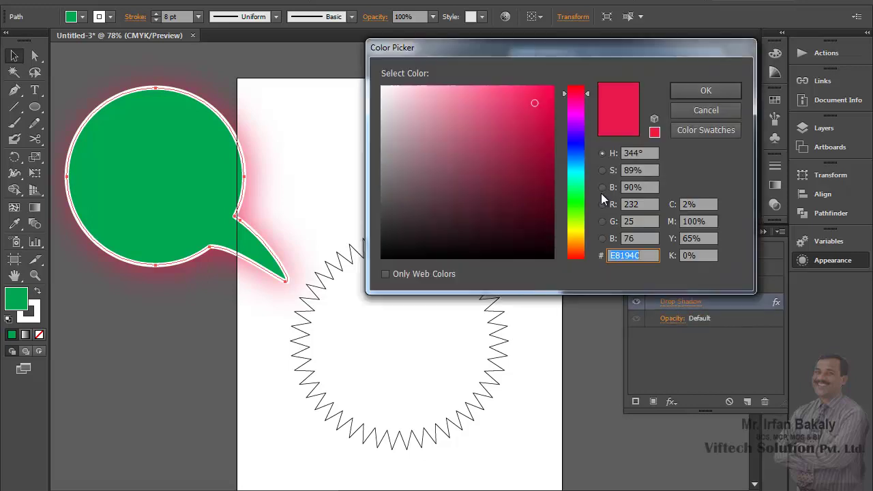
{"action": "left_click", "coordinate": [577, 201]}
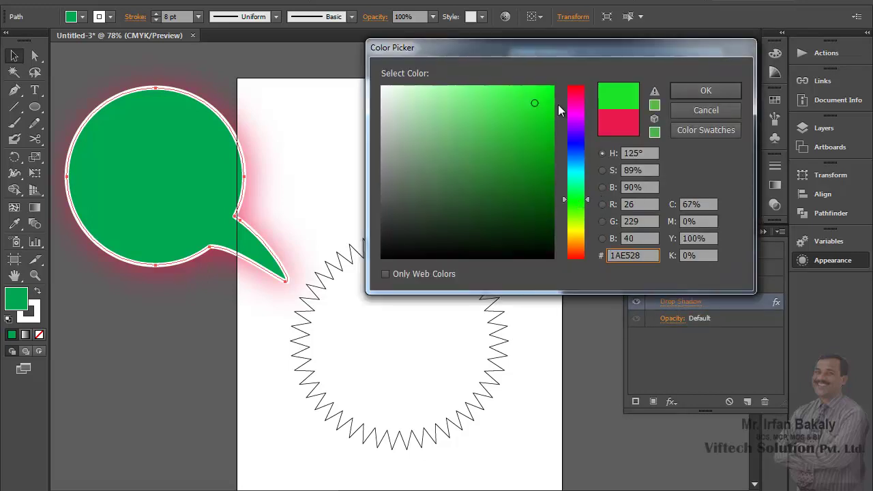
{"action": "left_click", "coordinate": [703, 92]}
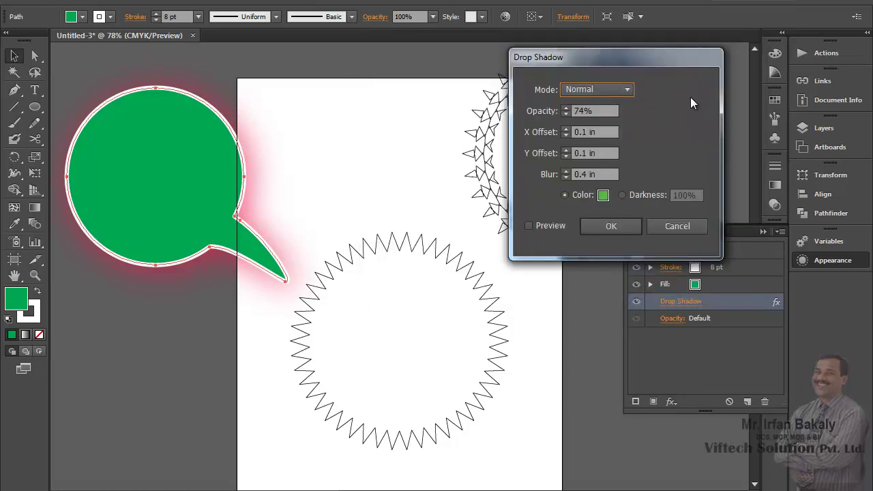
{"action": "left_click", "coordinate": [608, 226]}
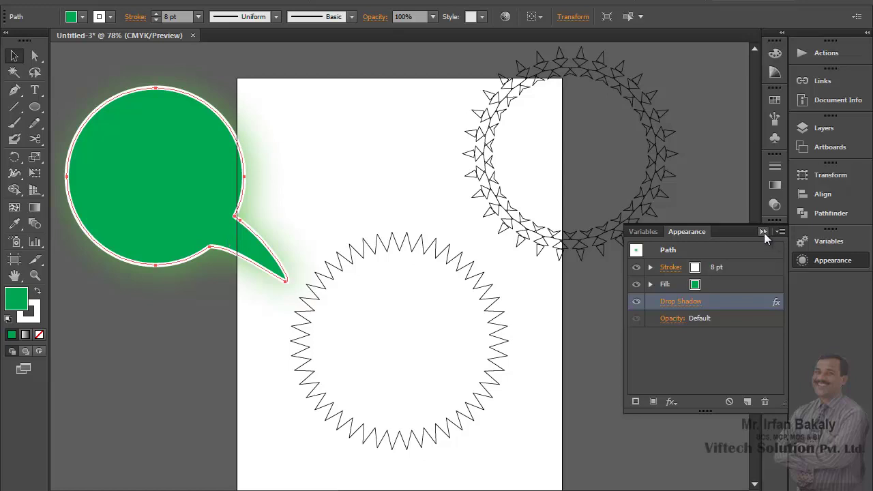
{"action": "left_click", "coordinate": [762, 231]}
- Move the spiked ring off the artboard to its right and the zigzag circle up into the artboard's upper half
{"action": "left_click", "coordinate": [456, 258]}
{"action": "left_click_drag", "start_coordinate": [528, 234], "coordinate": [617, 257]}
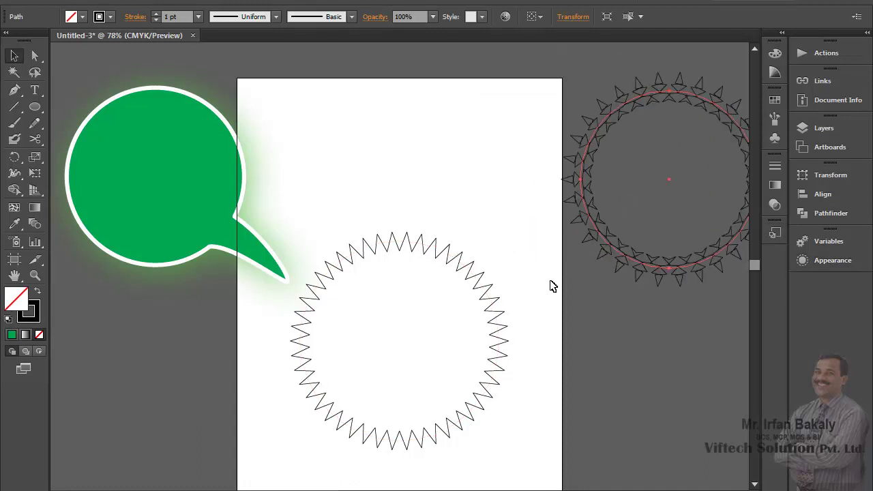
{"action": "left_click_drag", "start_coordinate": [471, 277], "coordinate": [493, 190]}
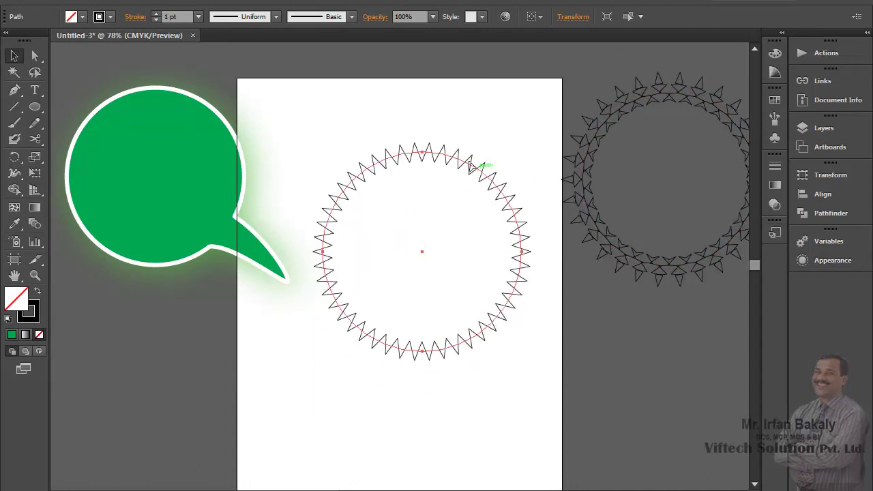
- Draw a closed triangular tail with the Pen tool, starting inside the zigzag circle's lower right and pointing outward past its edge
{"action": "left_click", "coordinate": [15, 89]}
{"action": "left_click", "coordinate": [453, 319]}
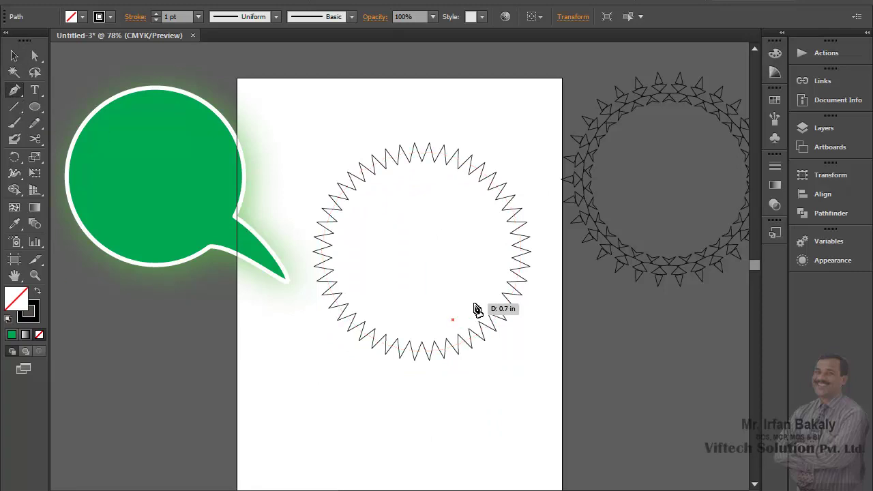
{"action": "left_click", "coordinate": [483, 297]}
{"action": "left_click_drag", "start_coordinate": [483, 297], "coordinate": [534, 387]}
{"action": "left_click", "coordinate": [532, 382]}
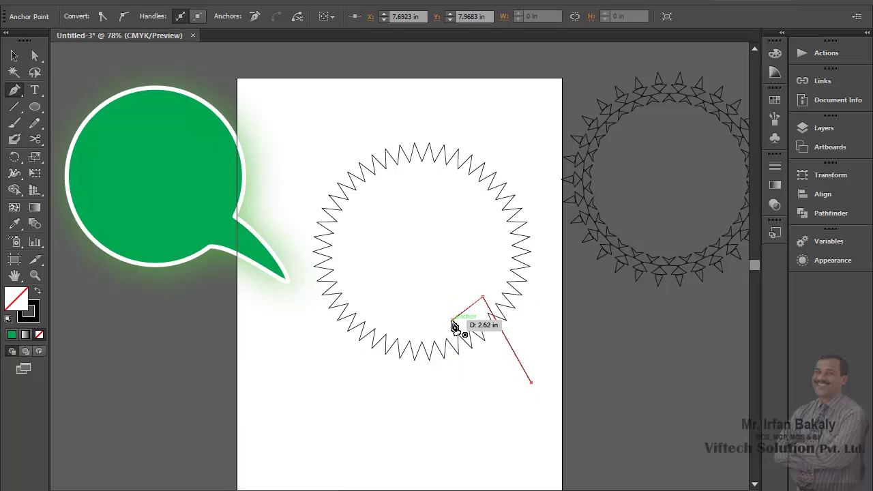
{"action": "left_click", "coordinate": [14, 56]}
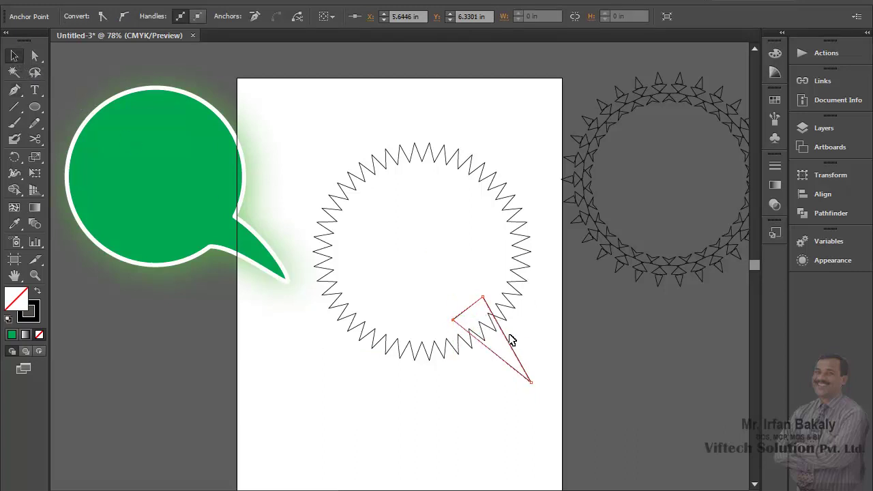
- Try to unite the zigzag circle with the triangular tail directly, and undo the union
{"action": "left_click_drag", "start_coordinate": [415, 107], "coordinate": [496, 386]}
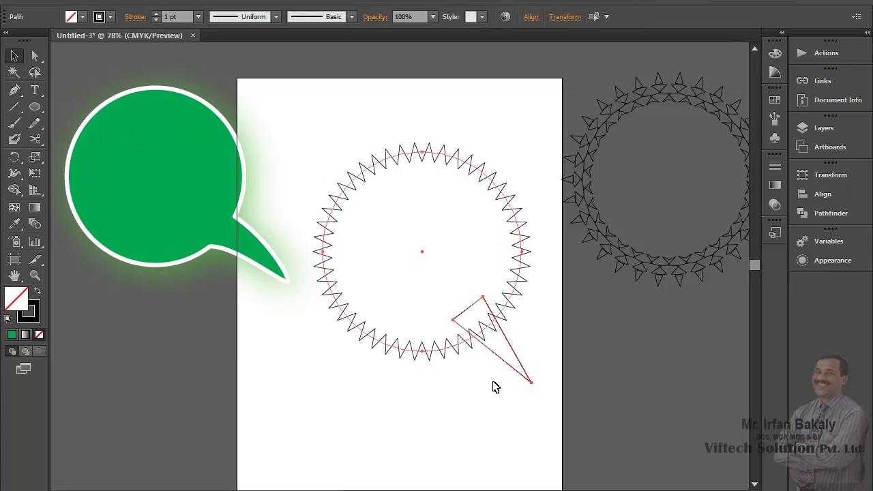
{"action": "left_click", "coordinate": [813, 213]}
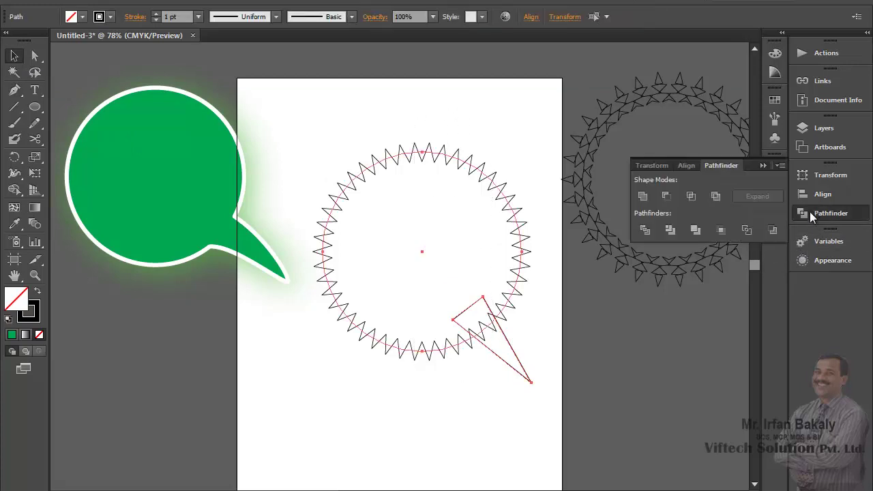
{"action": "left_click", "coordinate": [643, 197]}
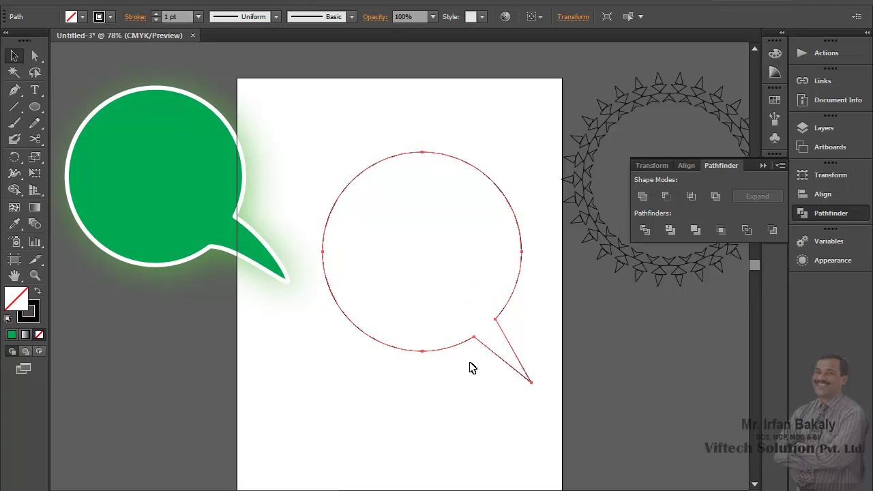
{"action": "key", "text": "ctrl+z"}
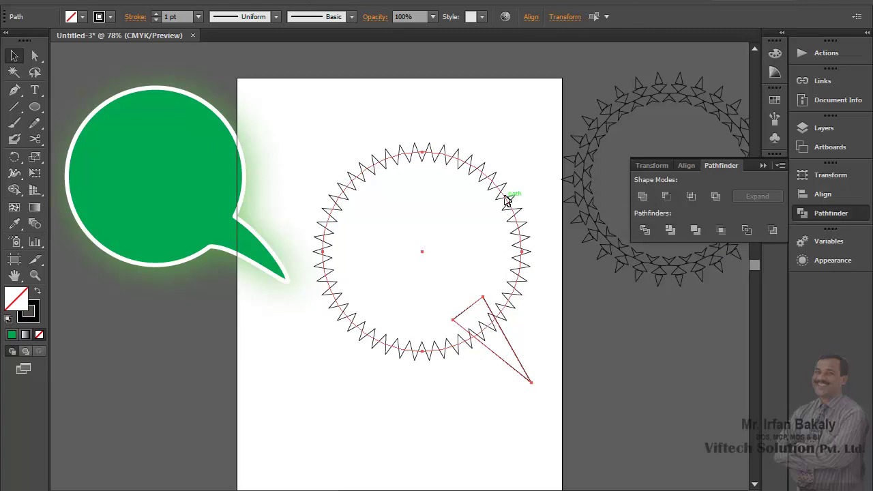
- Expand the appearance of the selected zigzag circle and tail, and unite them into one speech bubble outline
{"action": "left_click_drag", "start_coordinate": [468, 125], "coordinate": [481, 386]}
{"action": "left_click", "coordinate": [92, 1]}
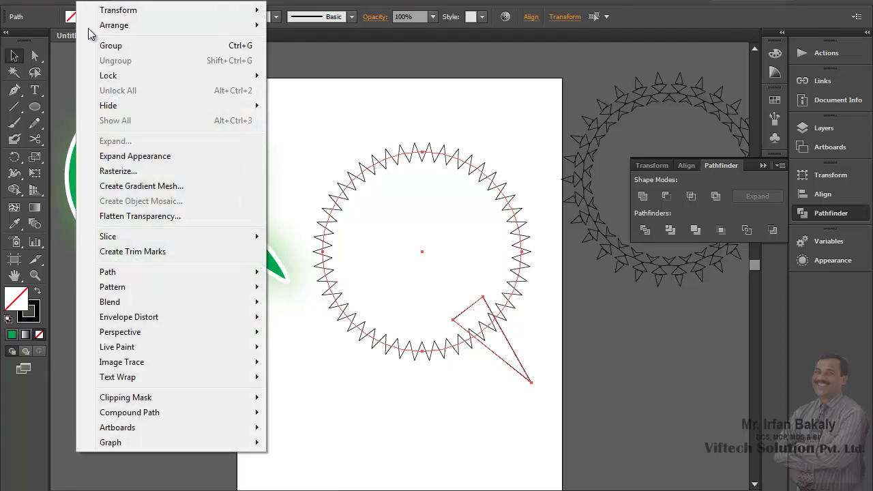
{"action": "left_click", "coordinate": [188, 157]}
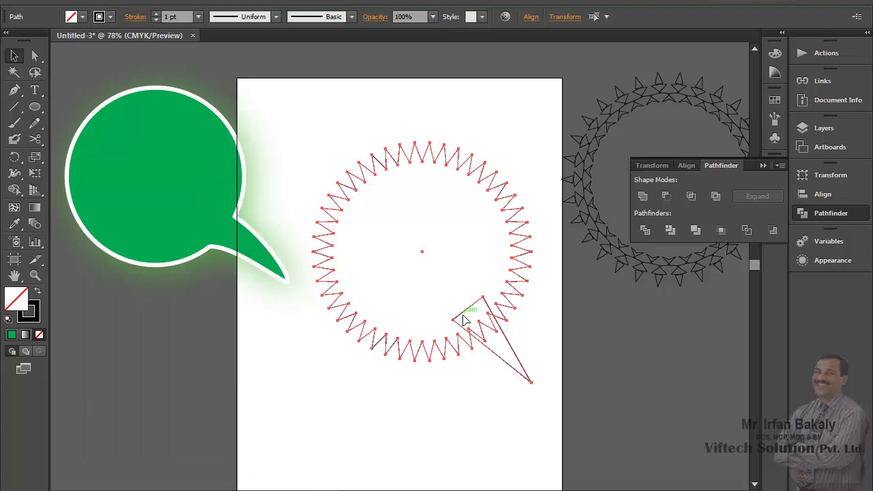
{"action": "left_click", "coordinate": [643, 197]}
{"action": "left_click", "coordinate": [505, 402]}
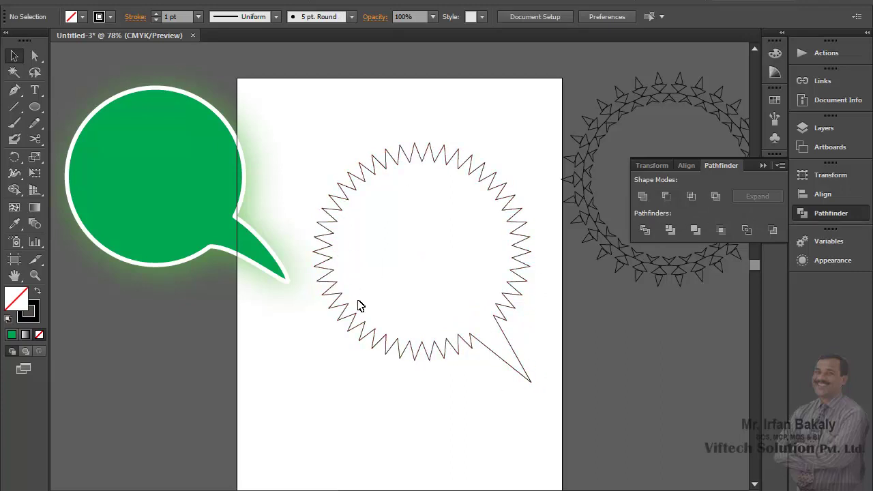
- Fill the zigzag speech bubble with yellow and set its stroke weight to 4 pt
{"action": "left_click", "coordinate": [450, 351]}
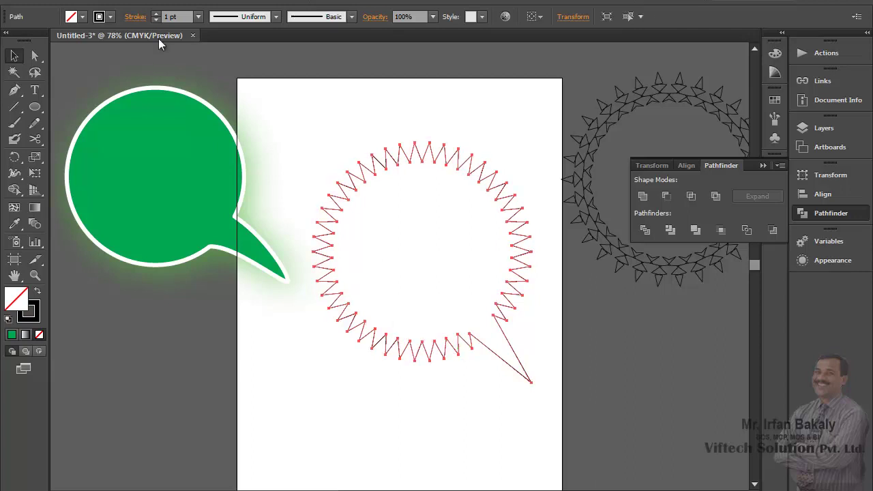
{"action": "left_click", "coordinate": [82, 16]}
{"action": "left_click", "coordinate": [57, 40]}
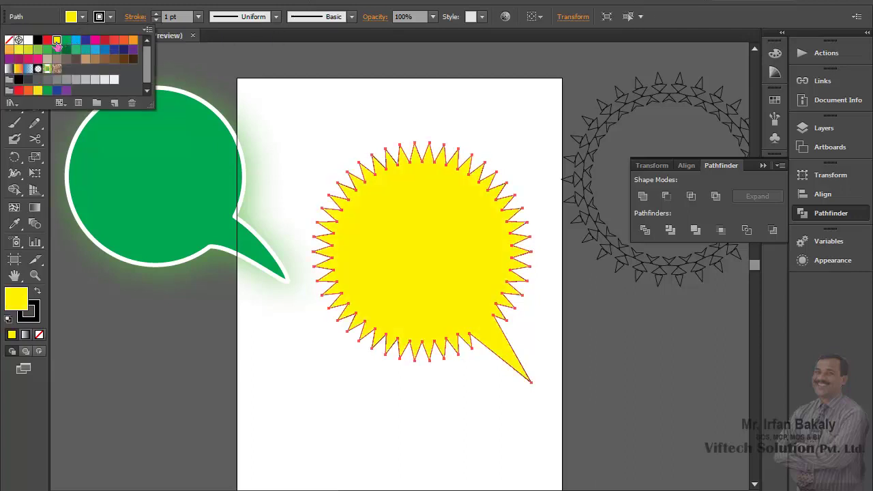
{"action": "left_click", "coordinate": [156, 13]}
{"action": "left_click", "coordinate": [155, 13]}
{"action": "left_click", "coordinate": [155, 13]}
{"action": "left_click", "coordinate": [156, 13]}
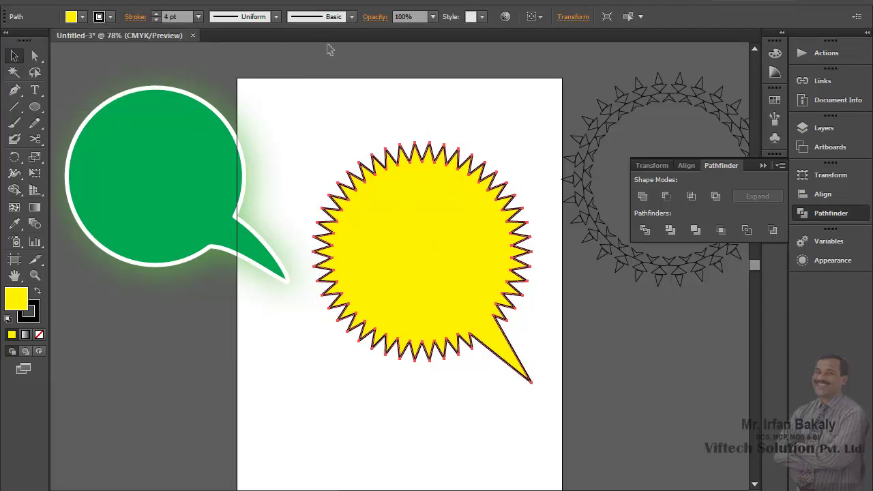
- Add a Drop Shadow to the yellow bubble in Normal mode with 74% opacity, 0.1 in offsets, 0.4 in blur and near-black colour 020700
{"action": "left_click", "coordinate": [199, 2]}
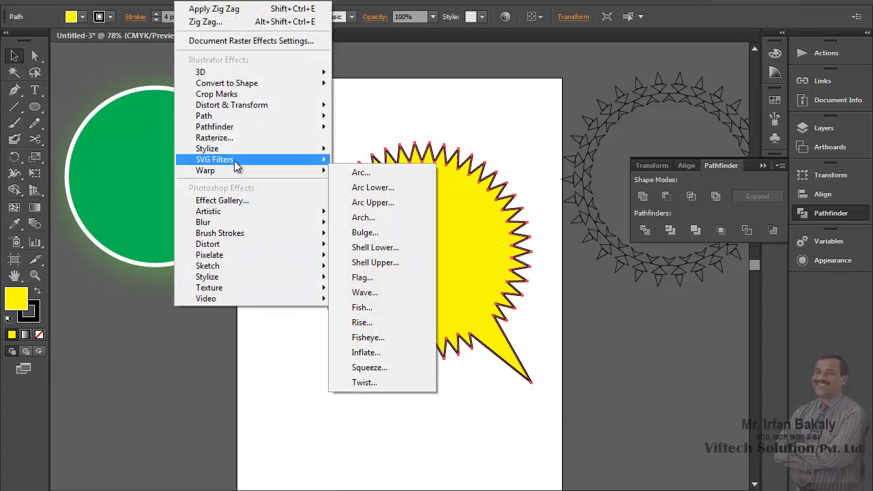
{"action": "mouse_move", "coordinate": [242, 150]}
{"action": "left_click", "coordinate": [362, 148]}
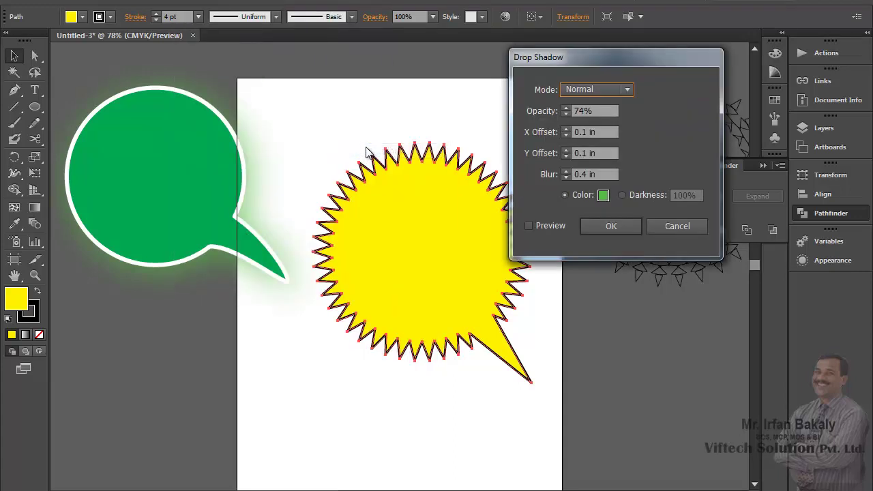
{"action": "left_click", "coordinate": [530, 226]}
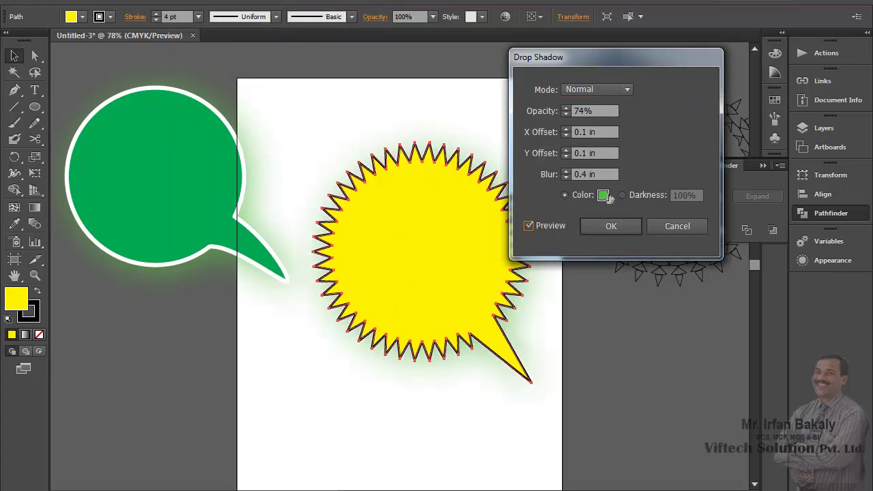
{"action": "left_click", "coordinate": [604, 195]}
{"action": "left_click_drag", "start_coordinate": [545, 251], "coordinate": [549, 254]}
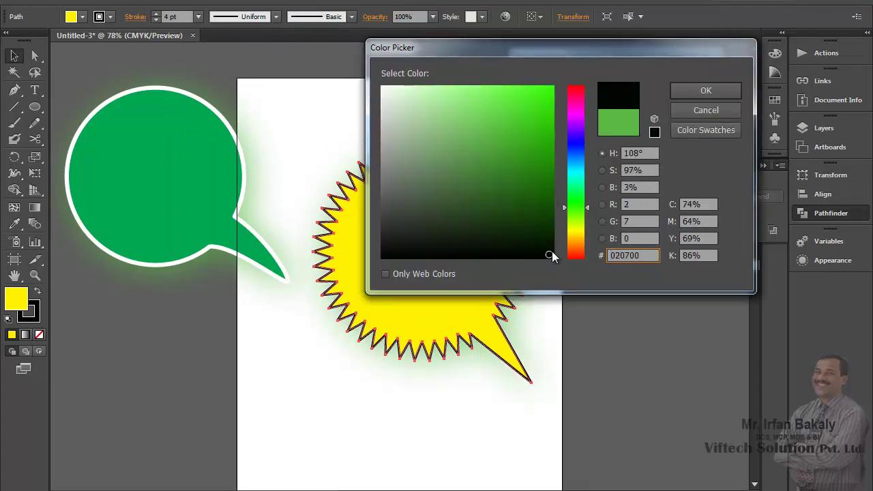
{"action": "left_click", "coordinate": [685, 93]}
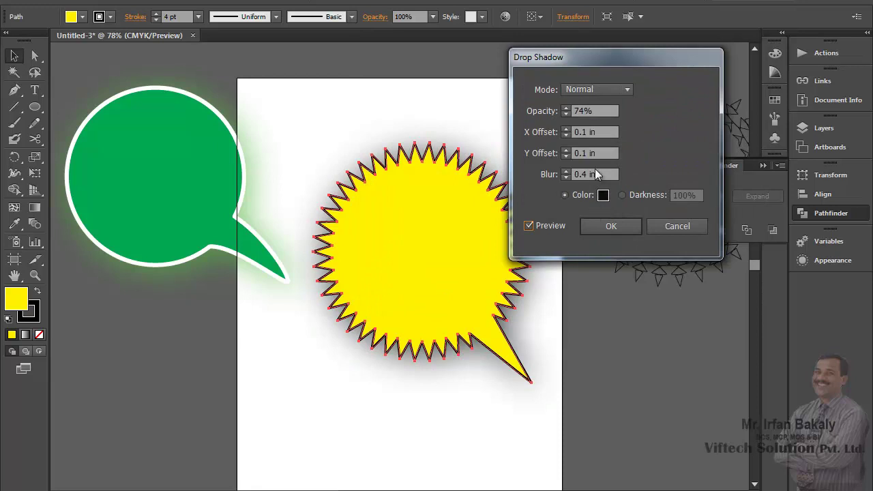
{"action": "left_click", "coordinate": [612, 226]}
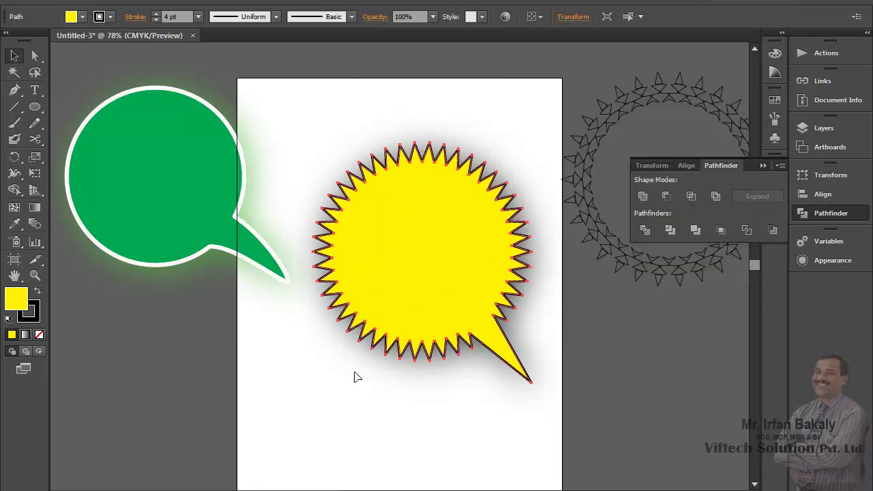